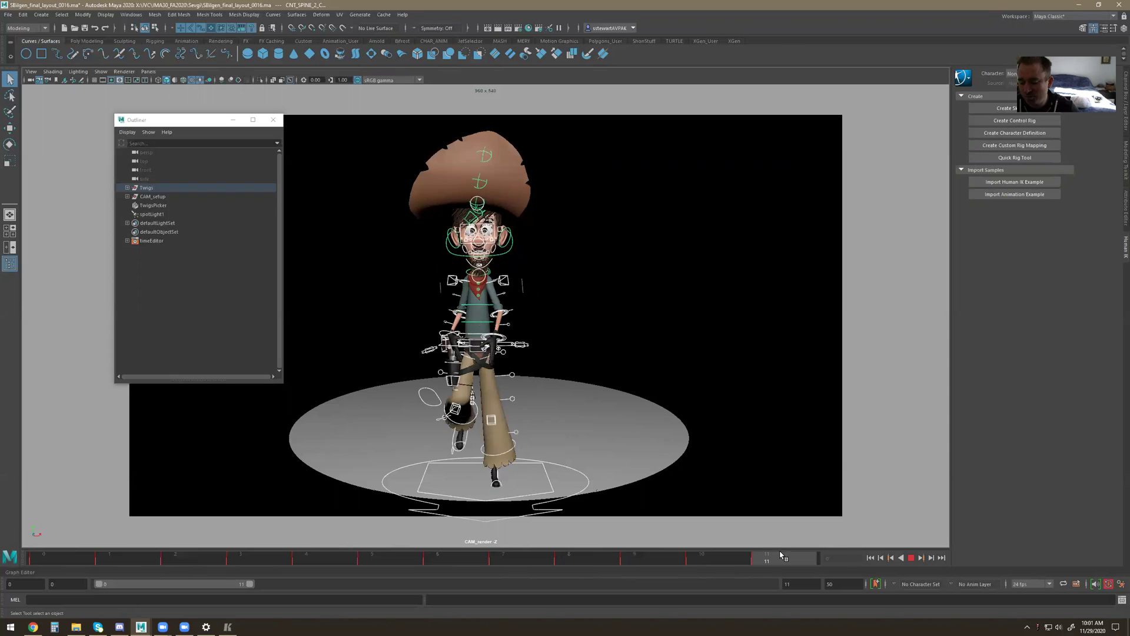
Step: Rewind the character animation to frame 0, switch to Keyframe Pro, and scrub the line-dance reference video to frame 35
click(29, 561)
click(224, 626)
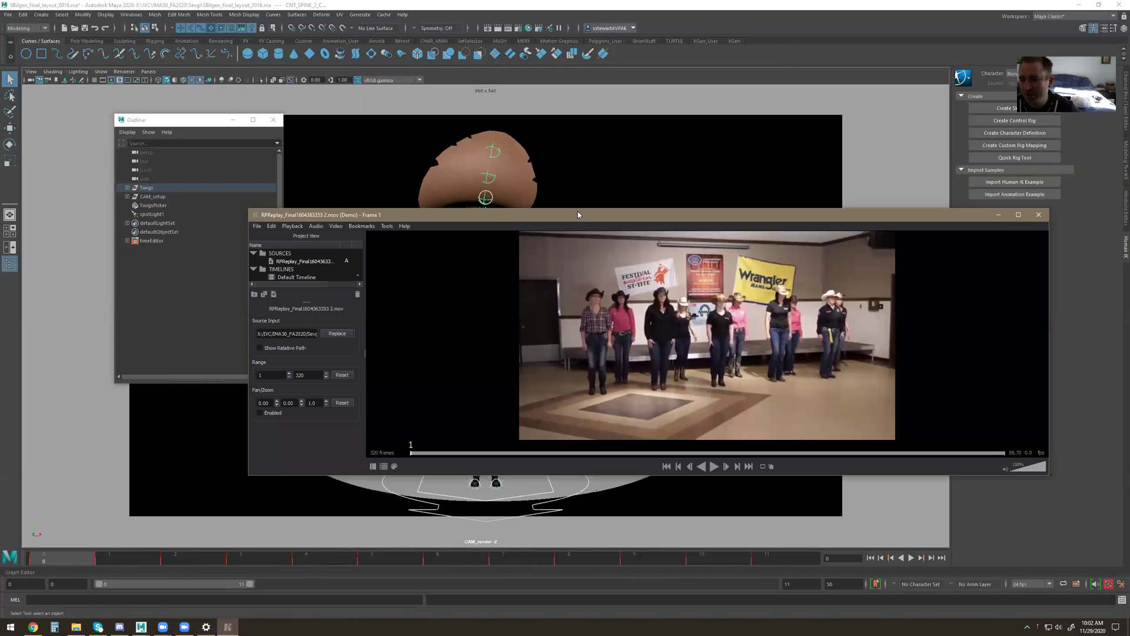
drag(579, 218, 607, 262)
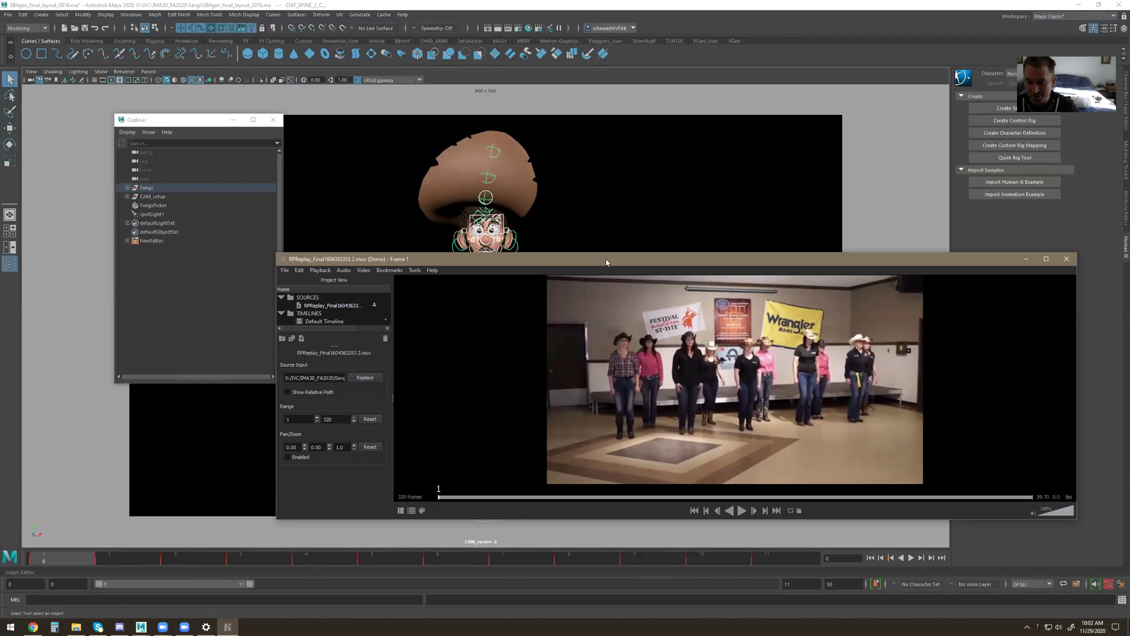
drag(440, 499, 501, 497)
Step: Try the time code display on the reference video's timeline and return it to global frame numbers
right_click(516, 498)
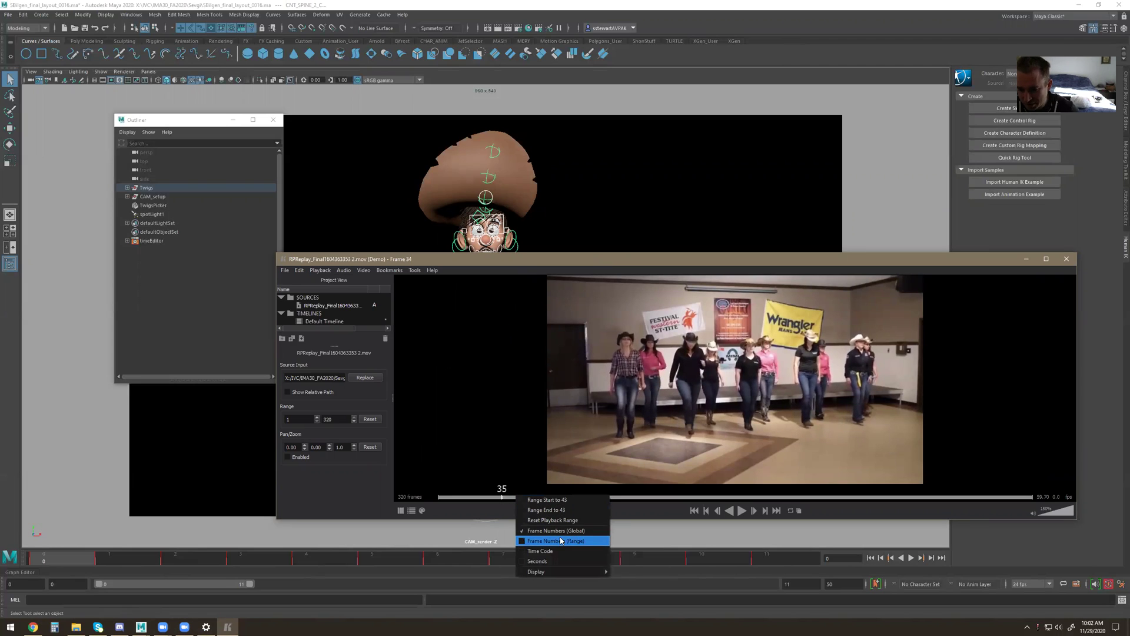
click(543, 538)
right_click(531, 497)
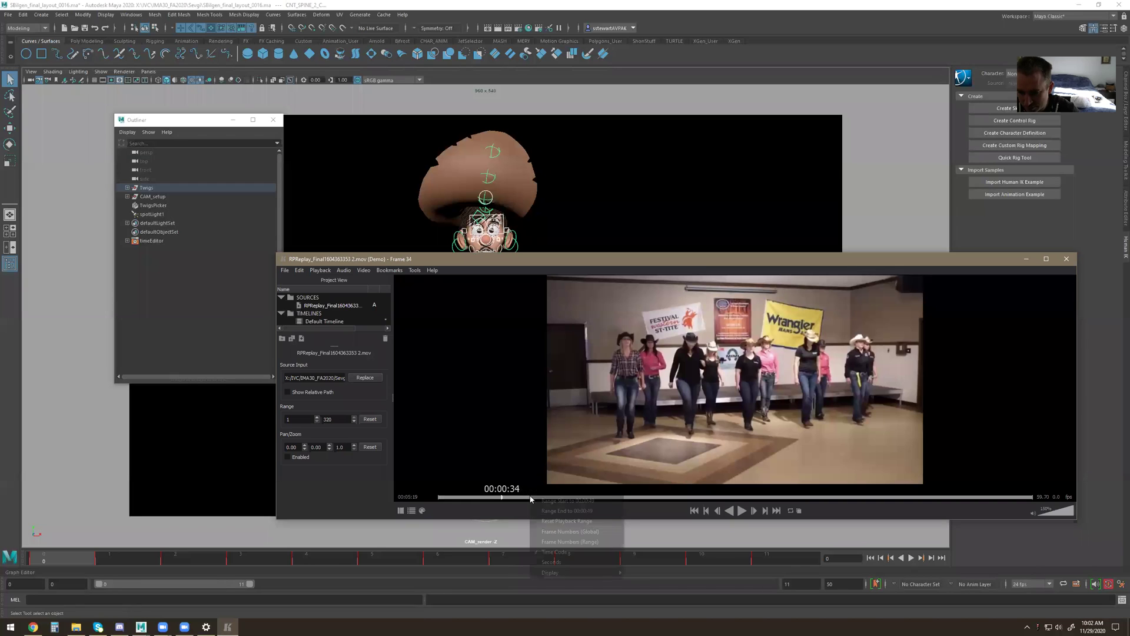
click(546, 532)
Step: Scrub the reference video back to frame 5 and forward to frame 28 to study the opening dance step
mouse_move(505, 501)
mouse_down()
mouse_move(447, 495)
mouse_move(510, 495)
mouse_move(484, 497)
mouse_up()
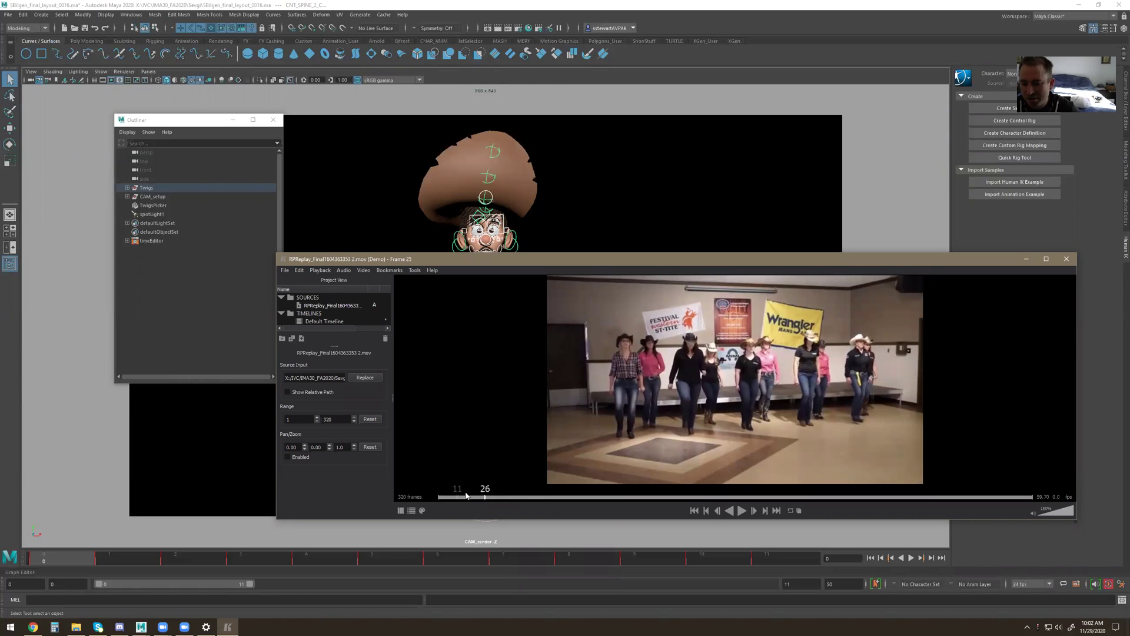
drag(480, 500, 445, 497)
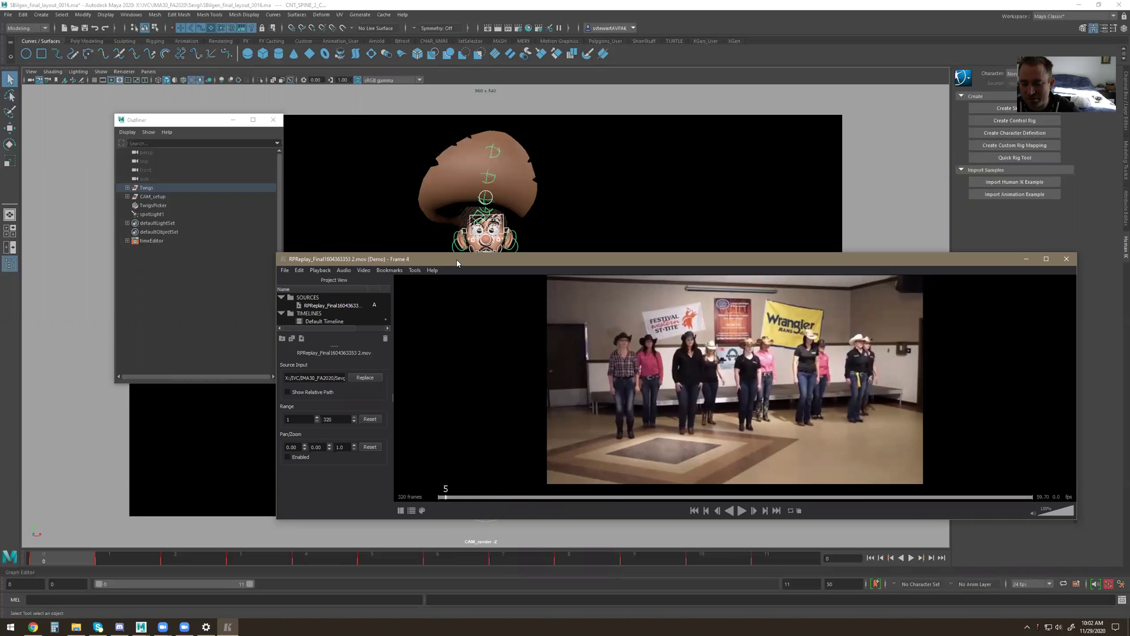
drag(456, 263, 448, 266)
drag(439, 501, 480, 494)
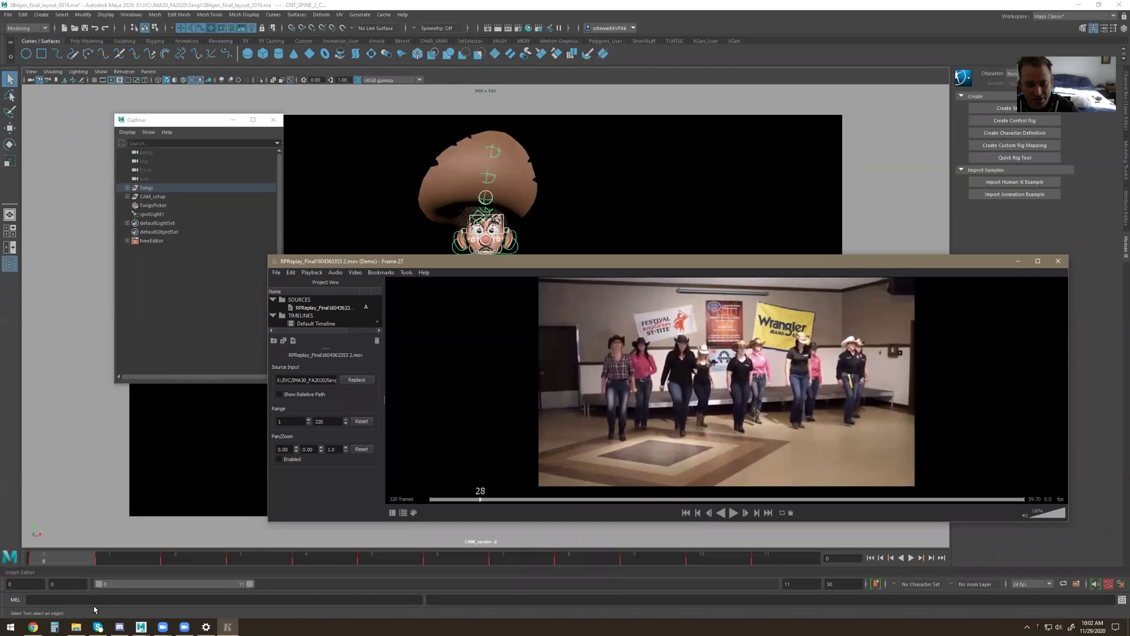
Step: Review the feature comparison and downloads on the Keyframe Pro web page in Chrome, and minimise the browser
click(33, 626)
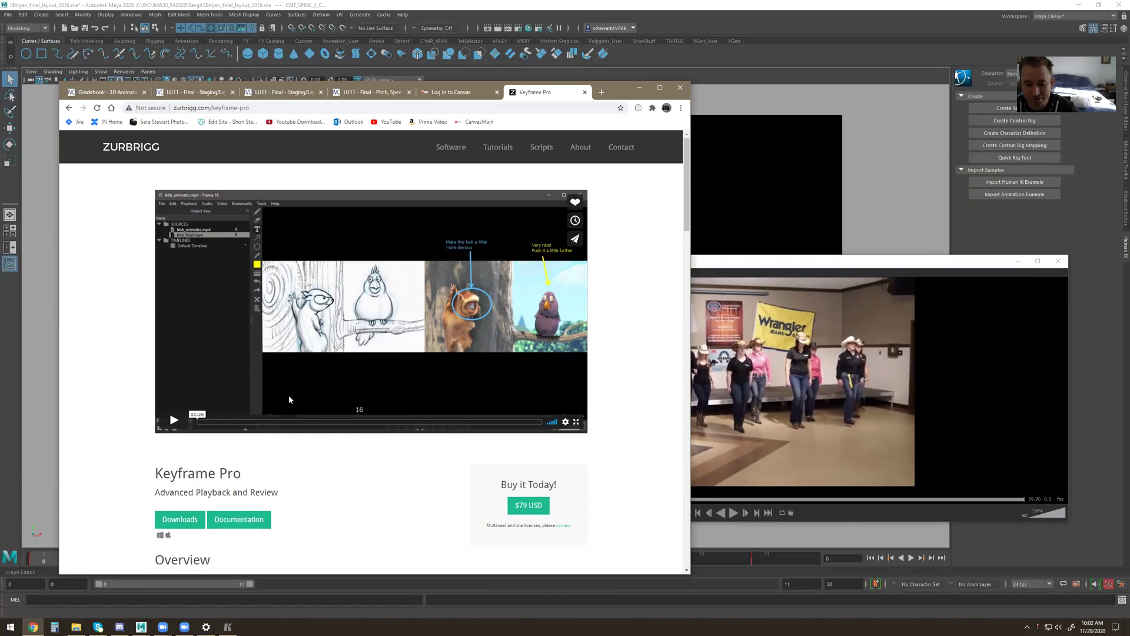
scroll(361, 459, down, 3)
scroll(385, 399, down, 10)
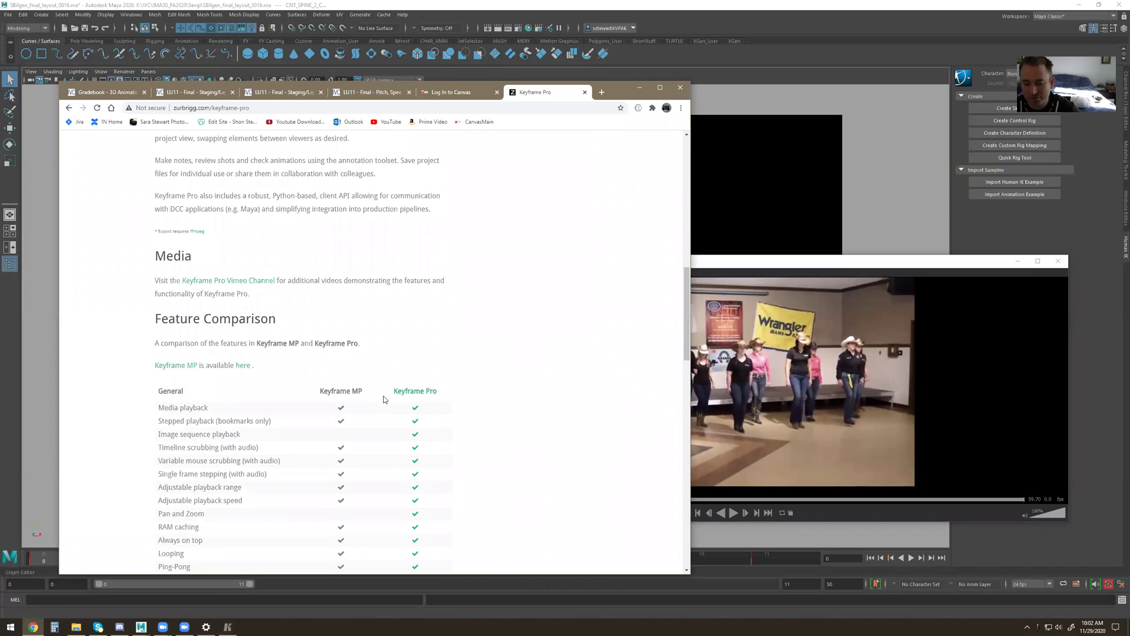
scroll(388, 414, down, 8)
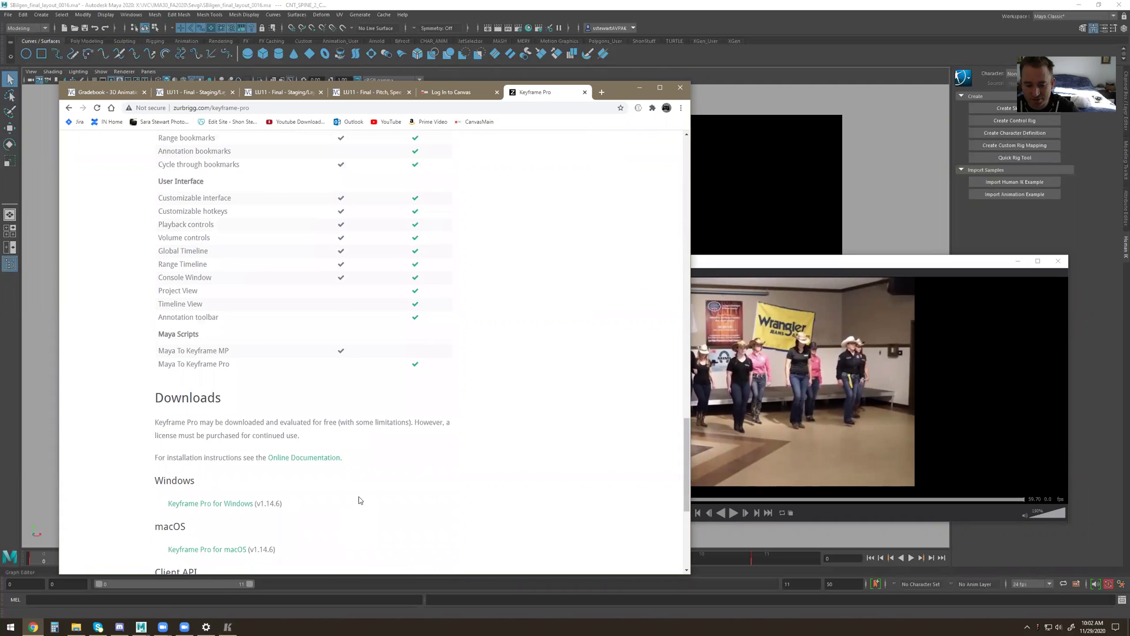
scroll(580, 164, up, 7)
click(640, 89)
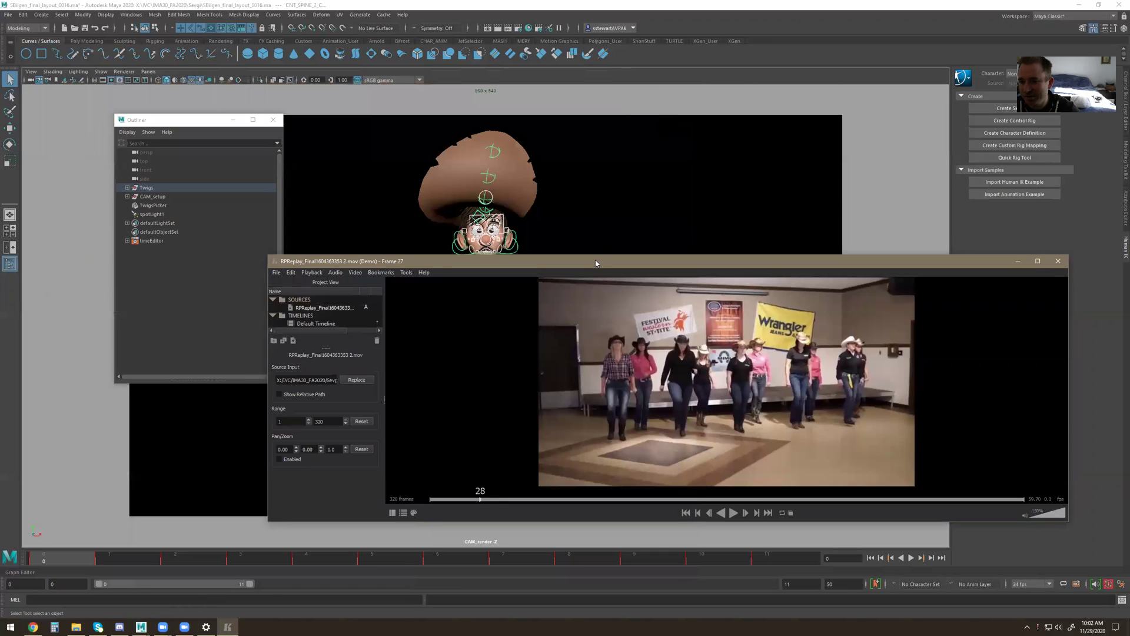
Step: Rewind the reference video to frame 1 and reposition its window over the Maya scene
drag(595, 260, 613, 264)
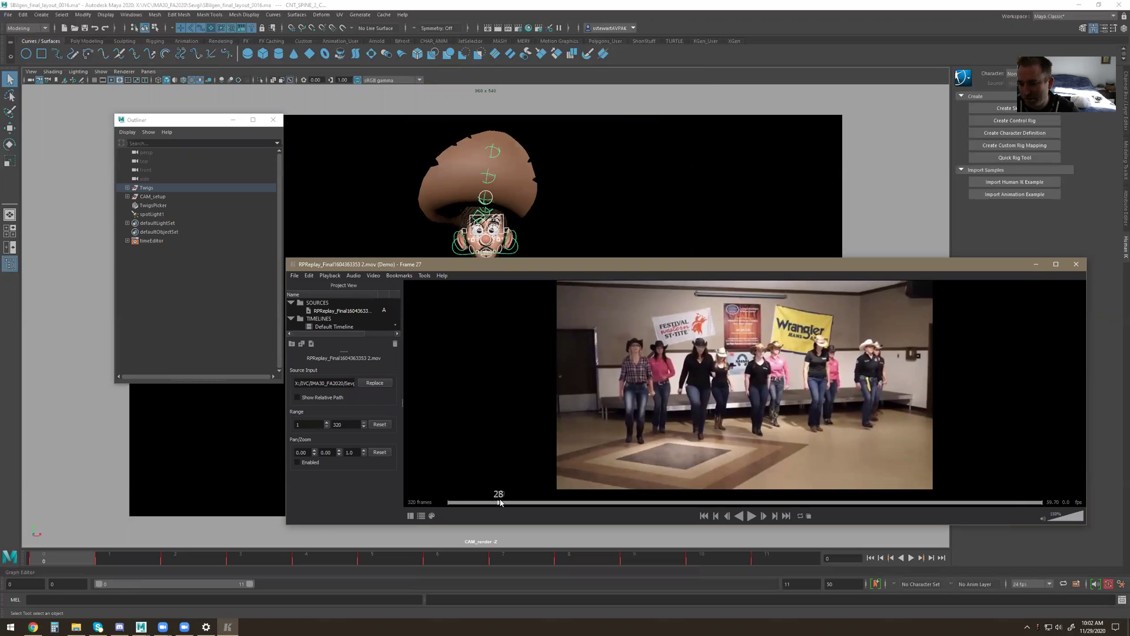
drag(500, 502, 420, 504)
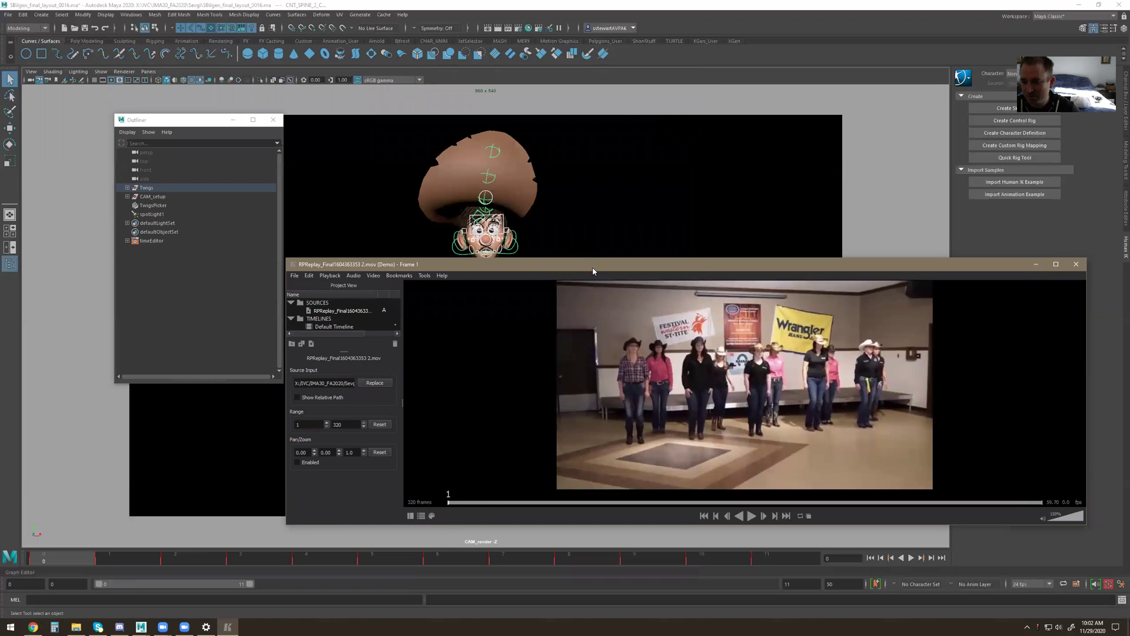
drag(592, 268, 889, 263)
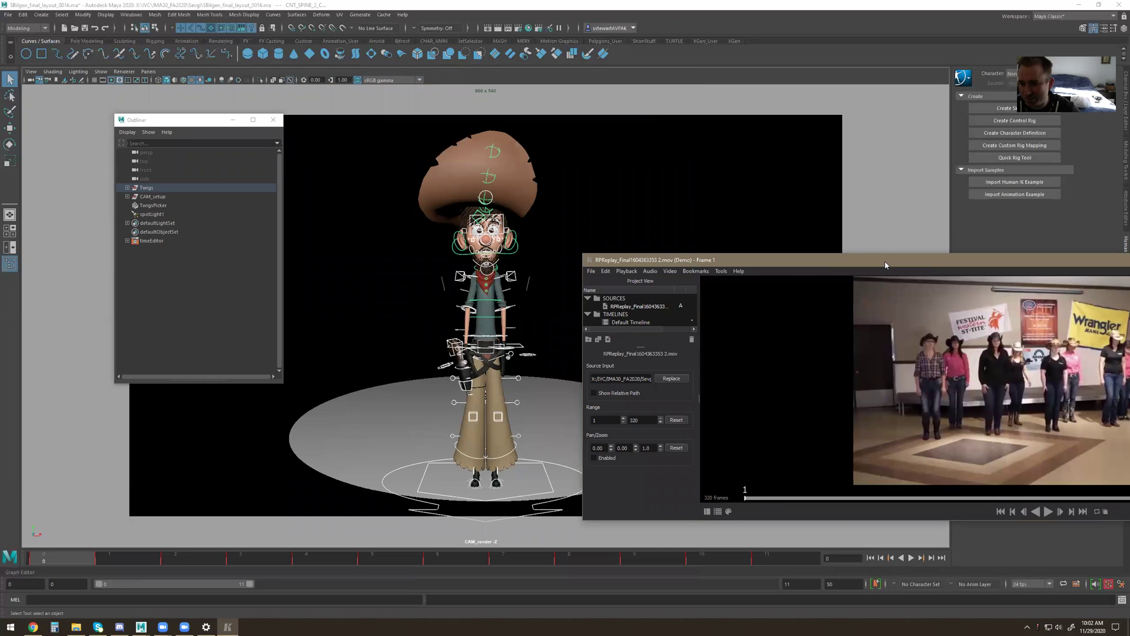
drag(886, 265, 576, 255)
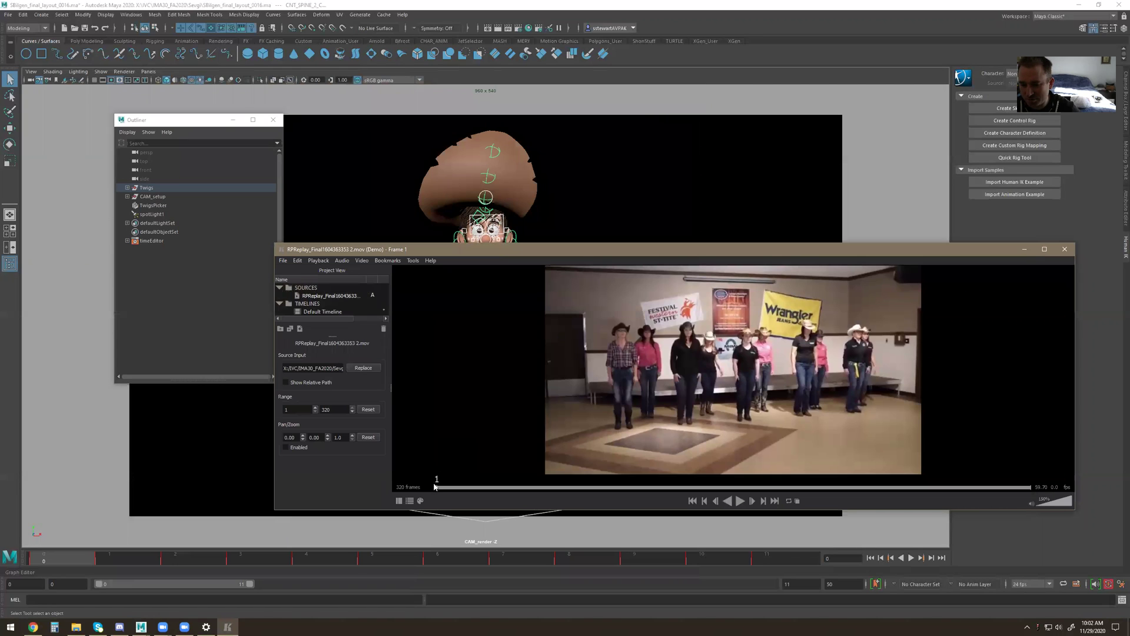
Step: Switch to Maya, play back the character's dance animation, and stop it
click(627, 52)
key(alt+v)
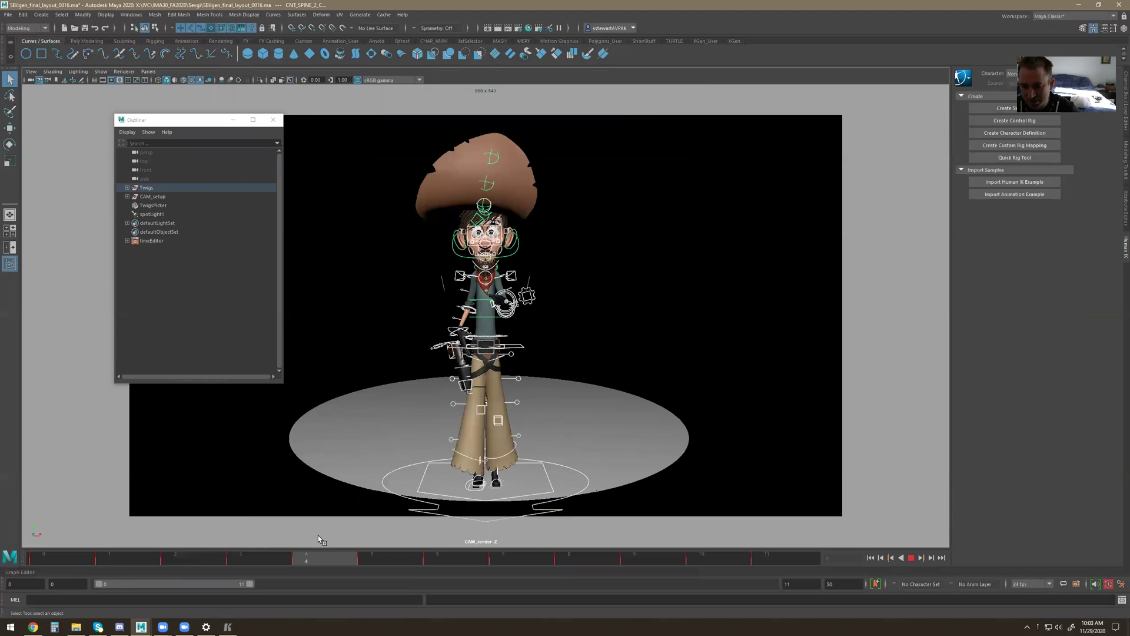
key(Escape)
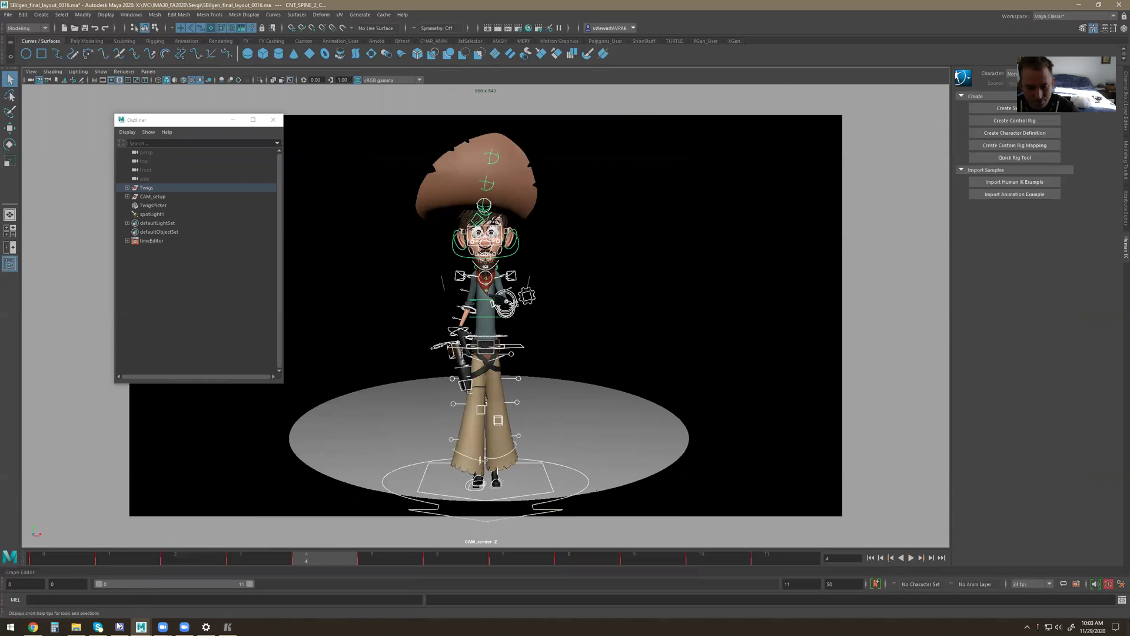
Step: Bring the reference video back in front without the browser and file explorer, and scrub it to frame 84
click(36, 626)
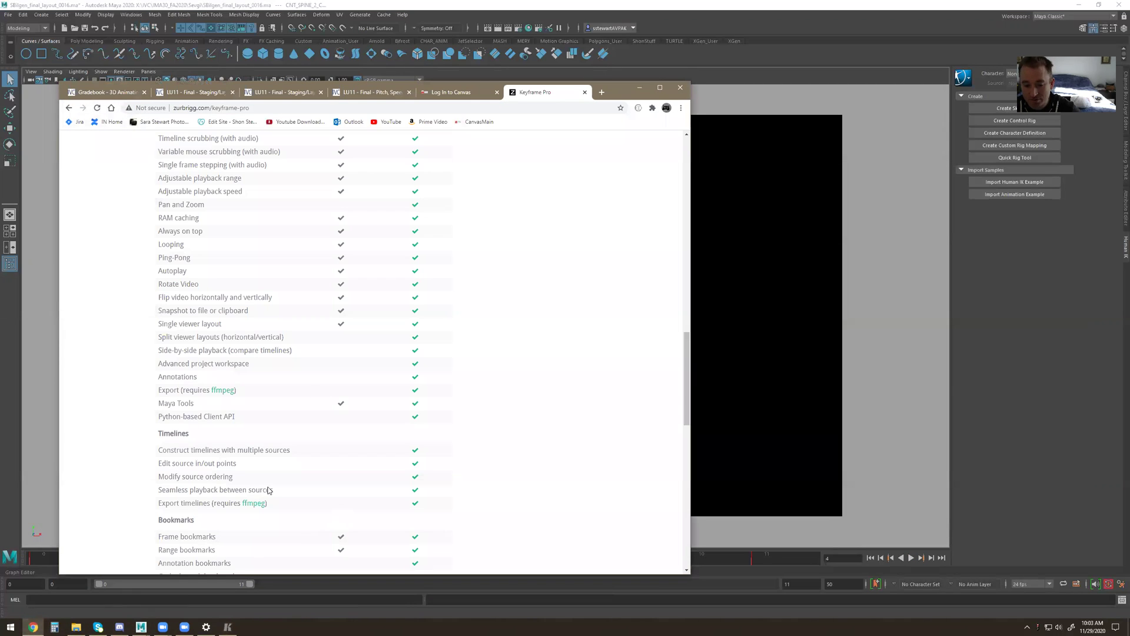
click(229, 626)
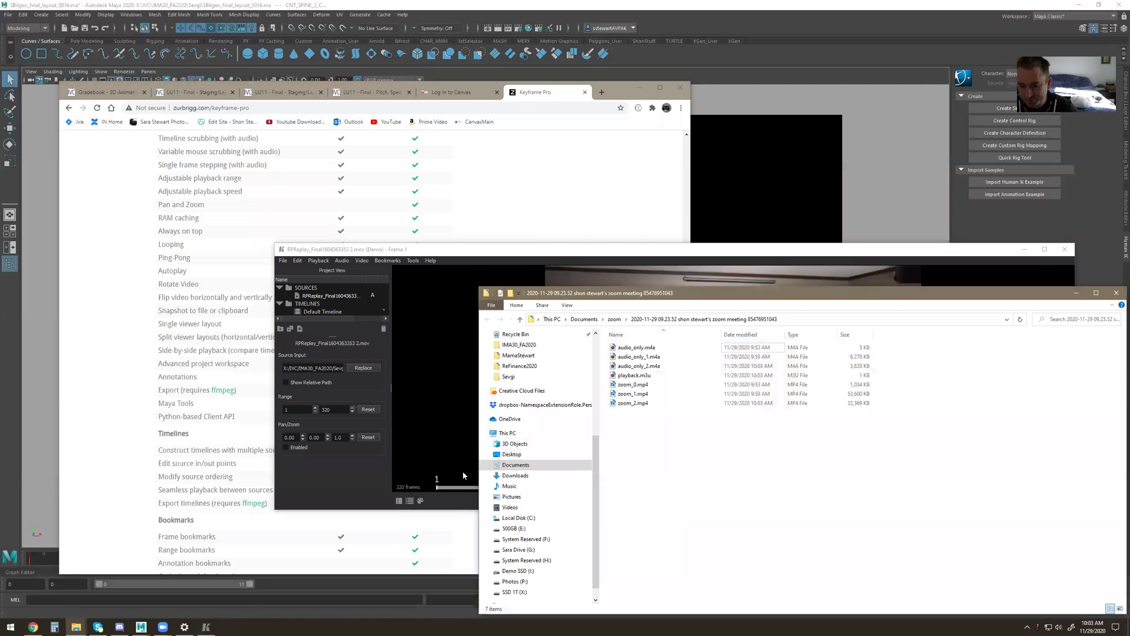
click(593, 253)
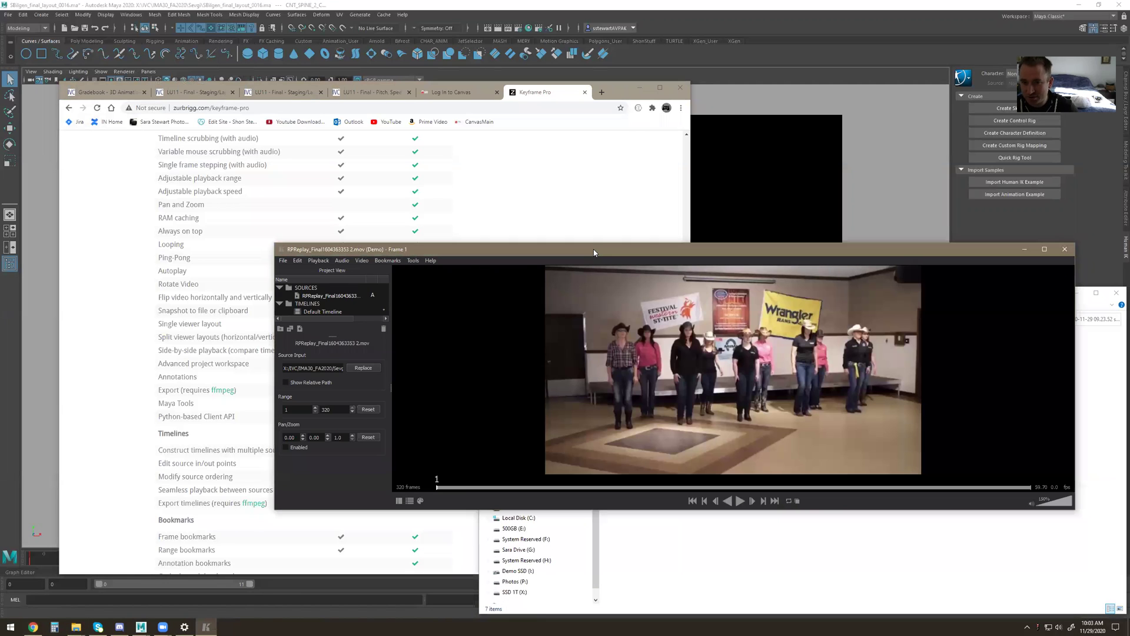
click(639, 88)
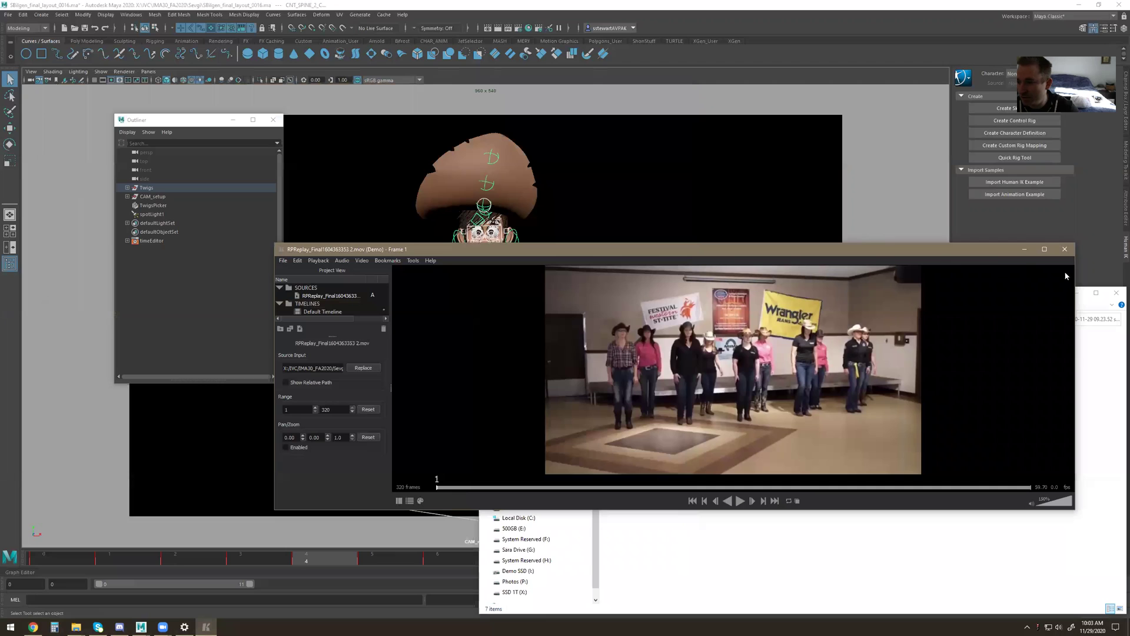
click(1078, 294)
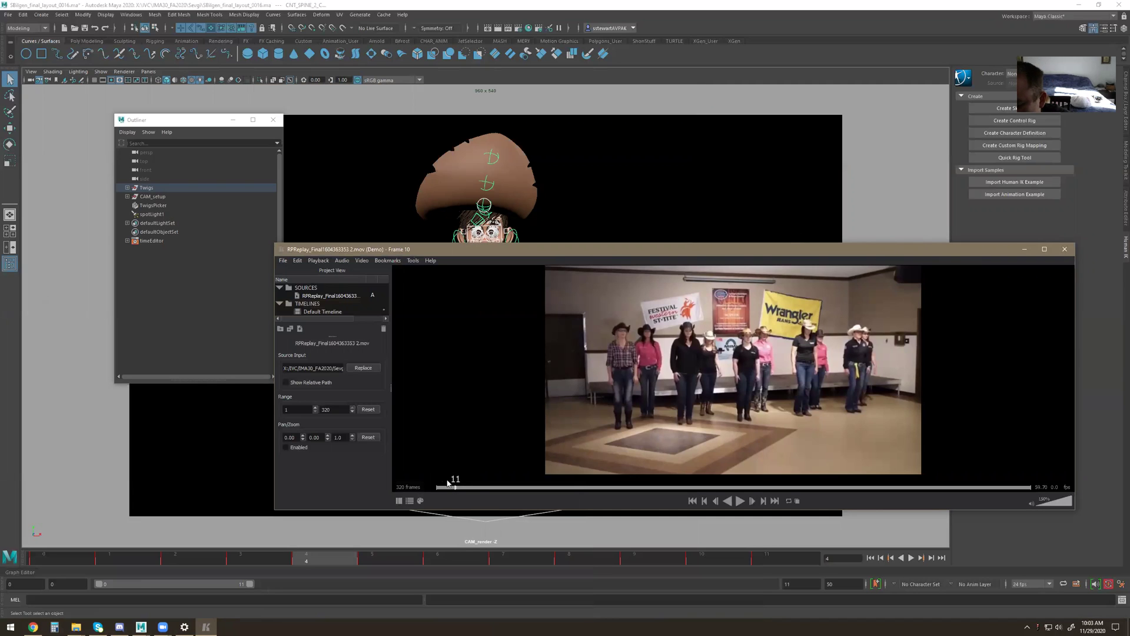
mouse_move(479, 488)
mouse_down()
mouse_move(394, 488)
mouse_move(591, 489)
mouse_up()
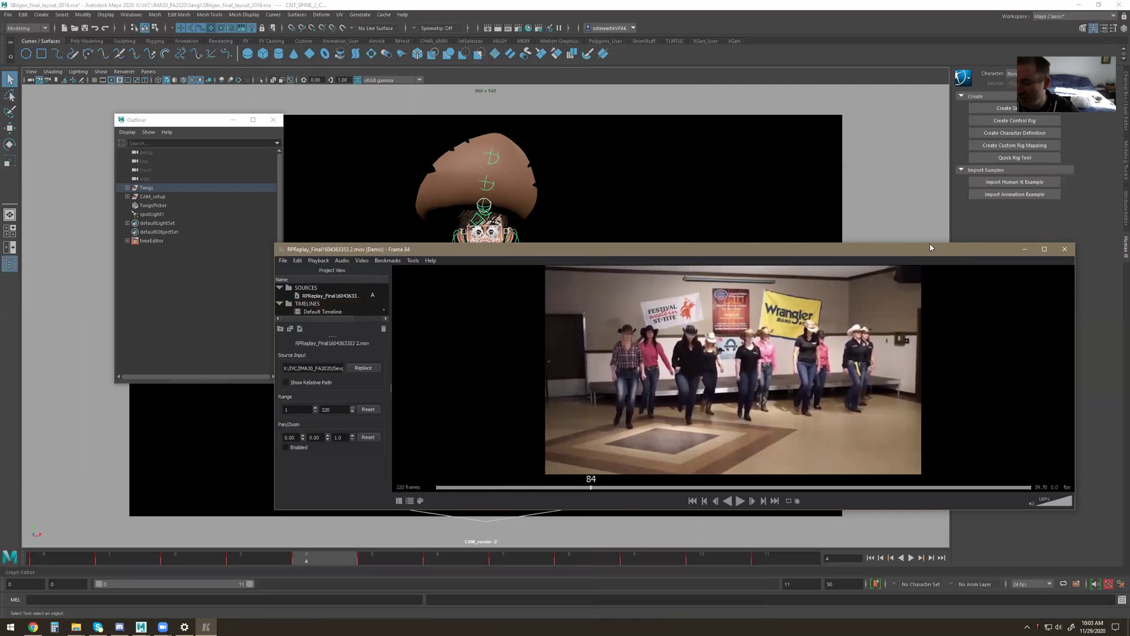
drag(931, 247, 707, 160)
Step: Set the Maya scene's frame rate to 60 fps and extend the playback range to end at frame 31
click(1029, 583)
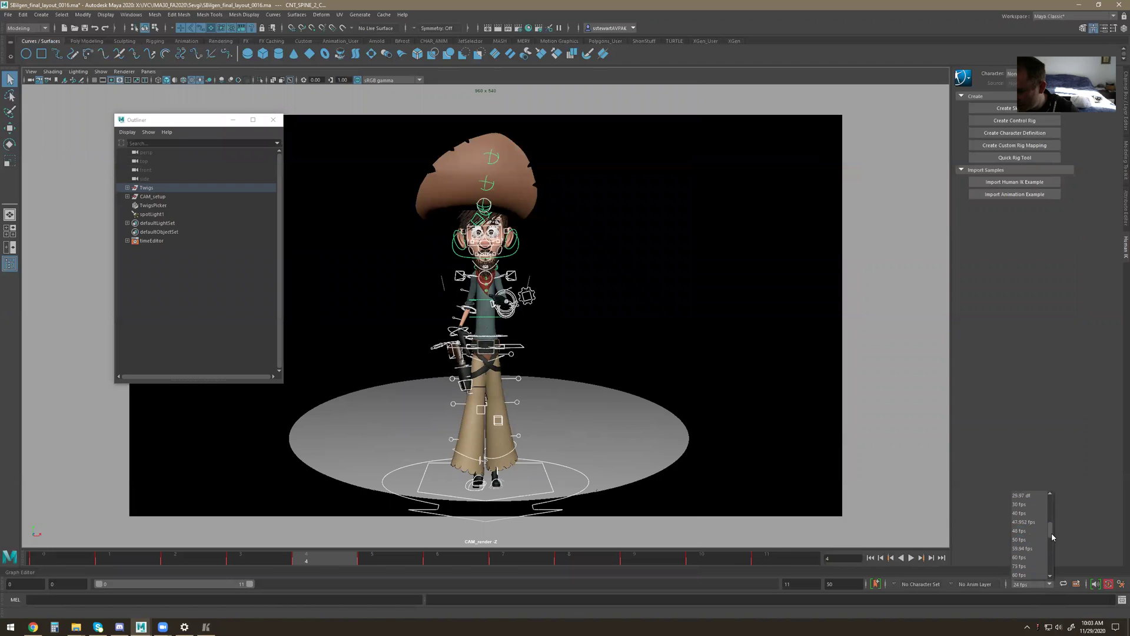
click(1025, 564)
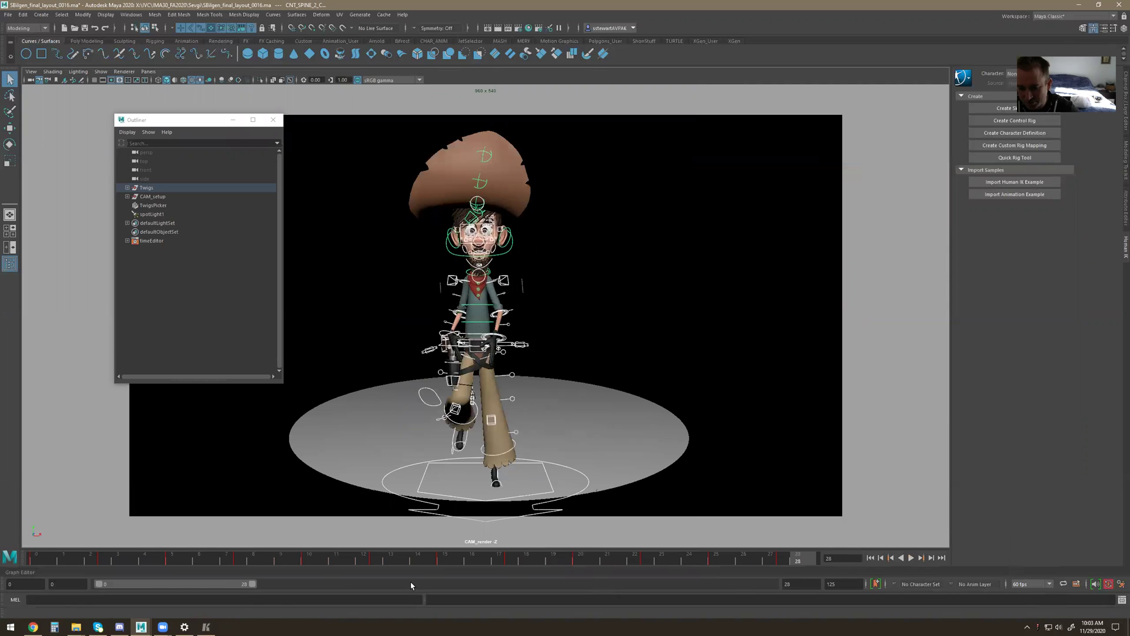
drag(261, 586, 268, 585)
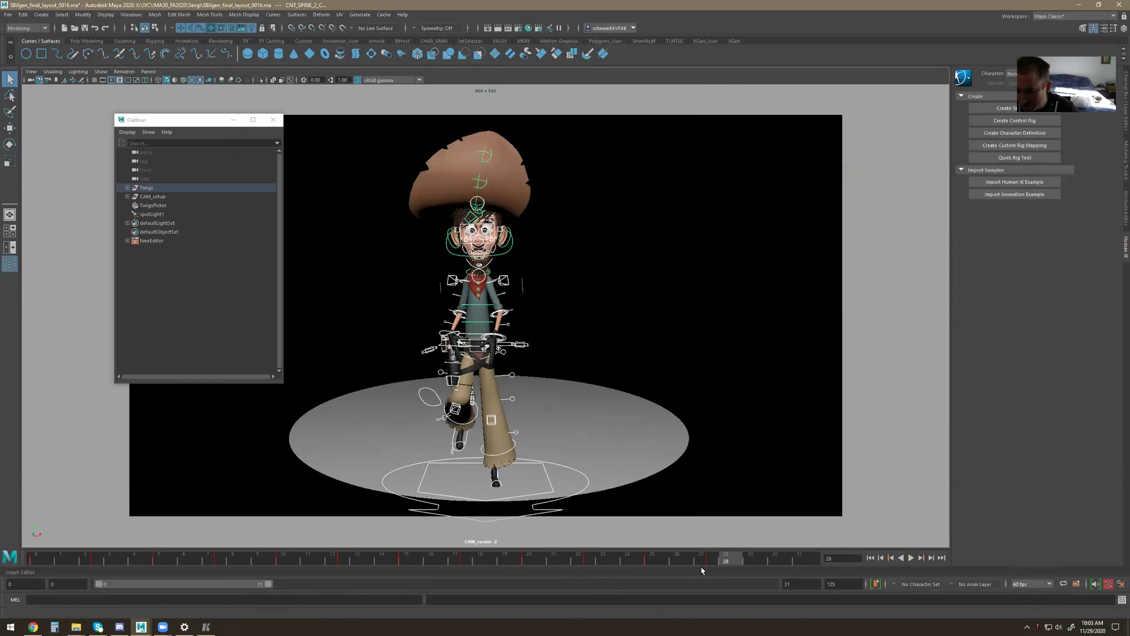
Step: Select the character's keys across the time slider, snap them to whole frames, and scrub through the animation
drag(708, 565, 701, 575)
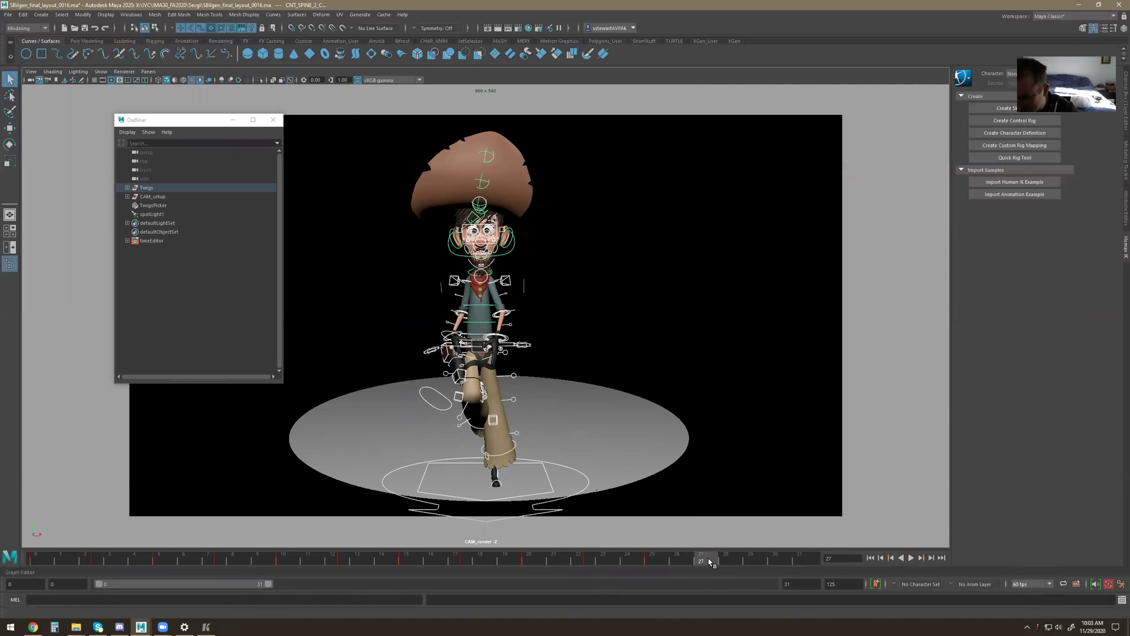
shift+drag(751, 561, 53, 558)
click(666, 562)
right_click(55, 558)
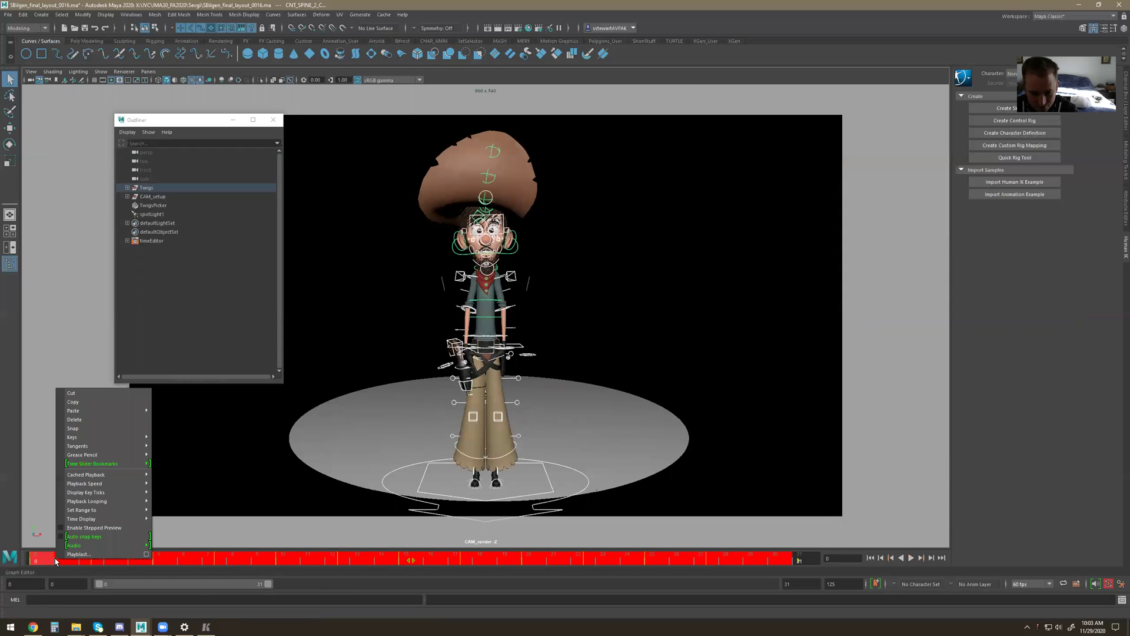
click(92, 429)
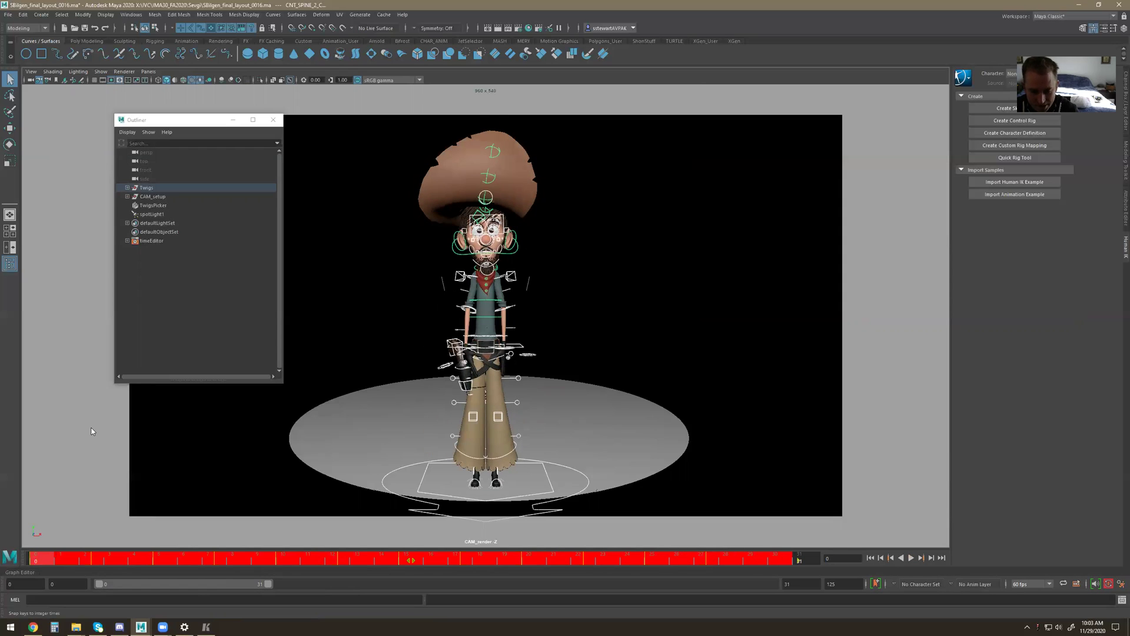
drag(296, 564, 404, 563)
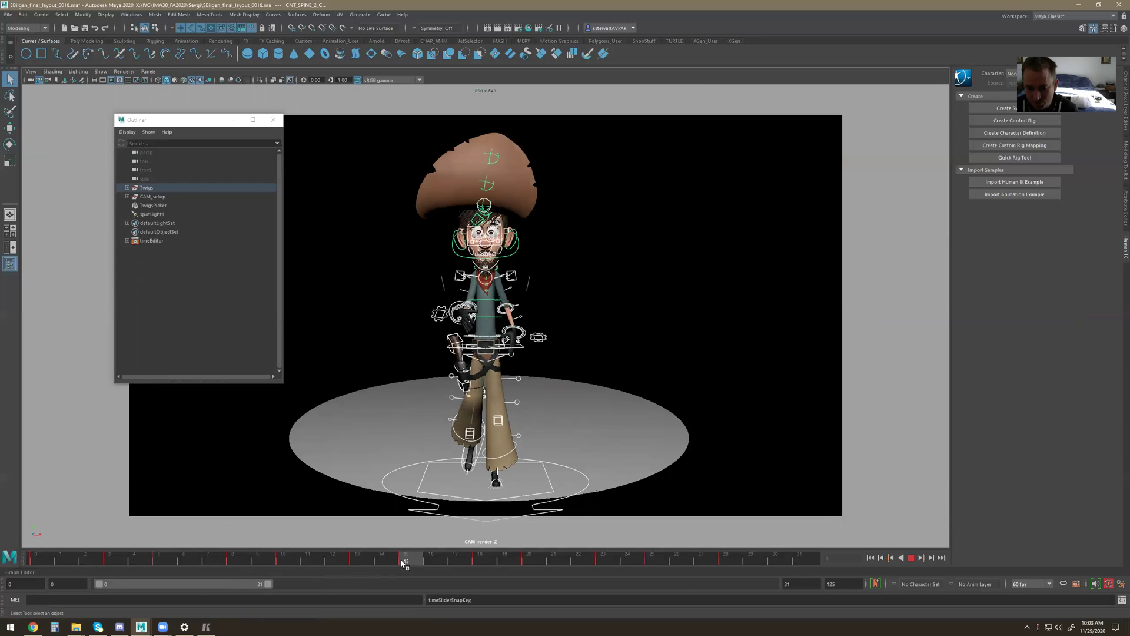
drag(507, 561, 37, 591)
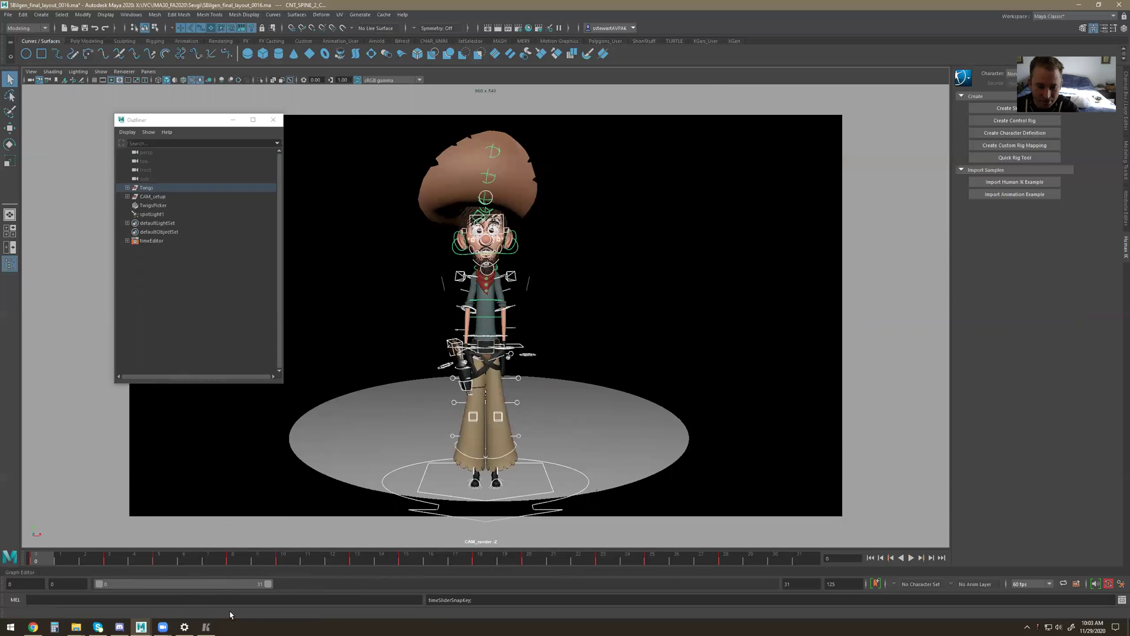
Step: Scrub the reference video to frame 42 and compare it with the character's opening poses in Maya
click(208, 626)
drag(351, 403, 289, 412)
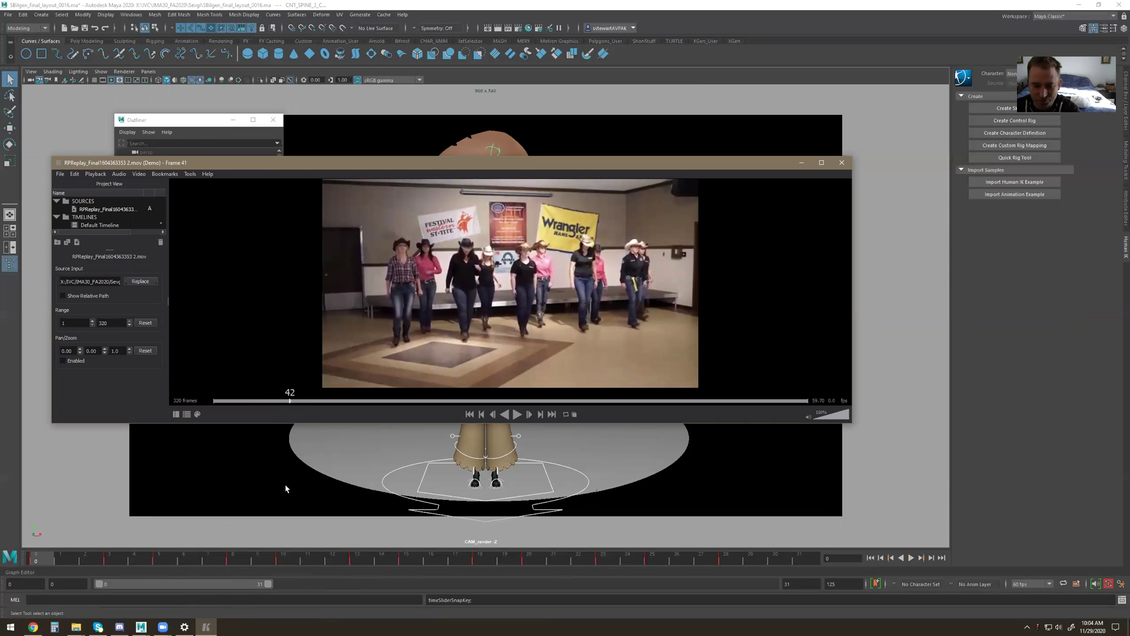
drag(118, 554, 295, 539)
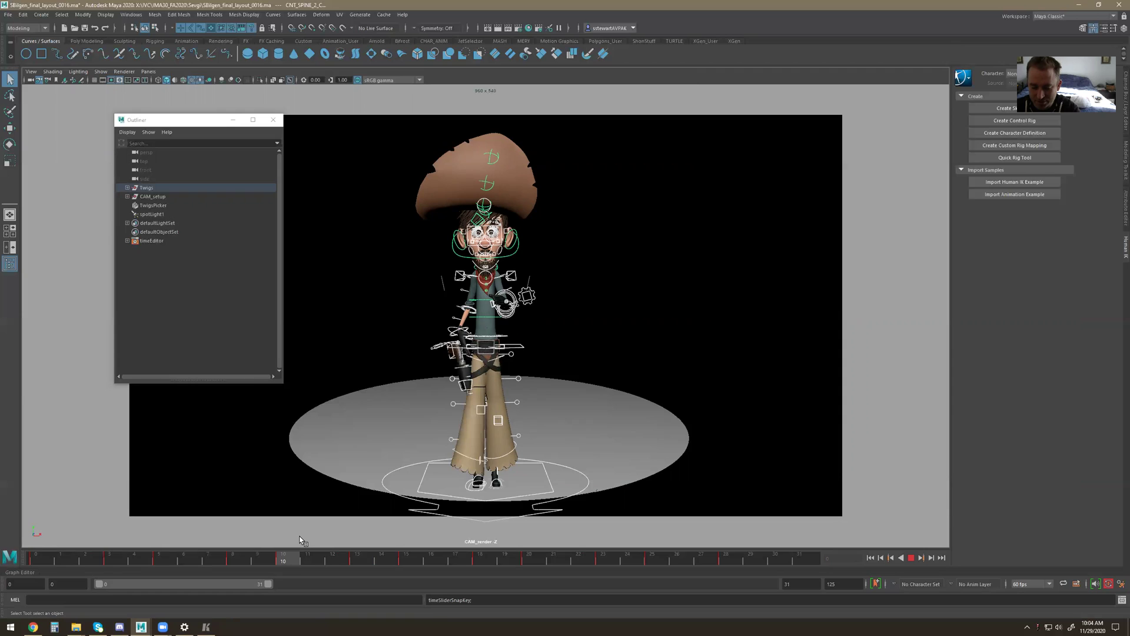
drag(213, 543, 281, 535)
Step: Compare the reference video around frame 103 with the character animation, scrubbing Maya to frame 6 and the video back
click(206, 626)
drag(288, 406, 403, 419)
click(301, 553)
key(alt+v)
drag(93, 552, 184, 556)
click(205, 626)
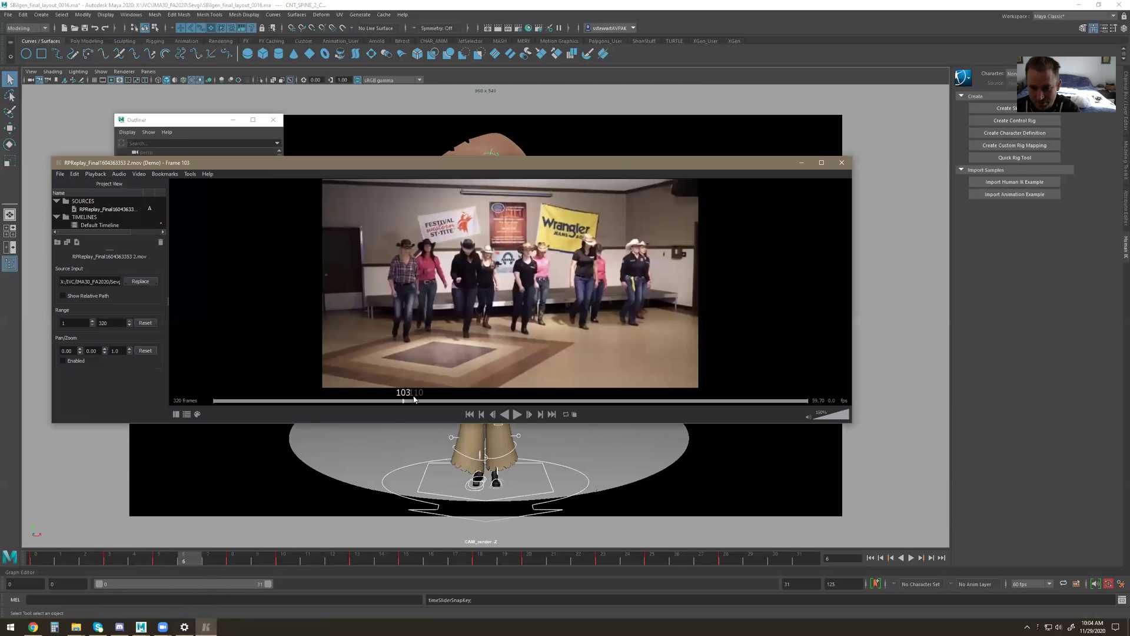
drag(403, 401, 335, 406)
Step: Select the character's keys from frame 10 onward and slide them along the timeline so they begin at about frame 65
drag(181, 558, 734, 567)
drag(849, 586, 801, 586)
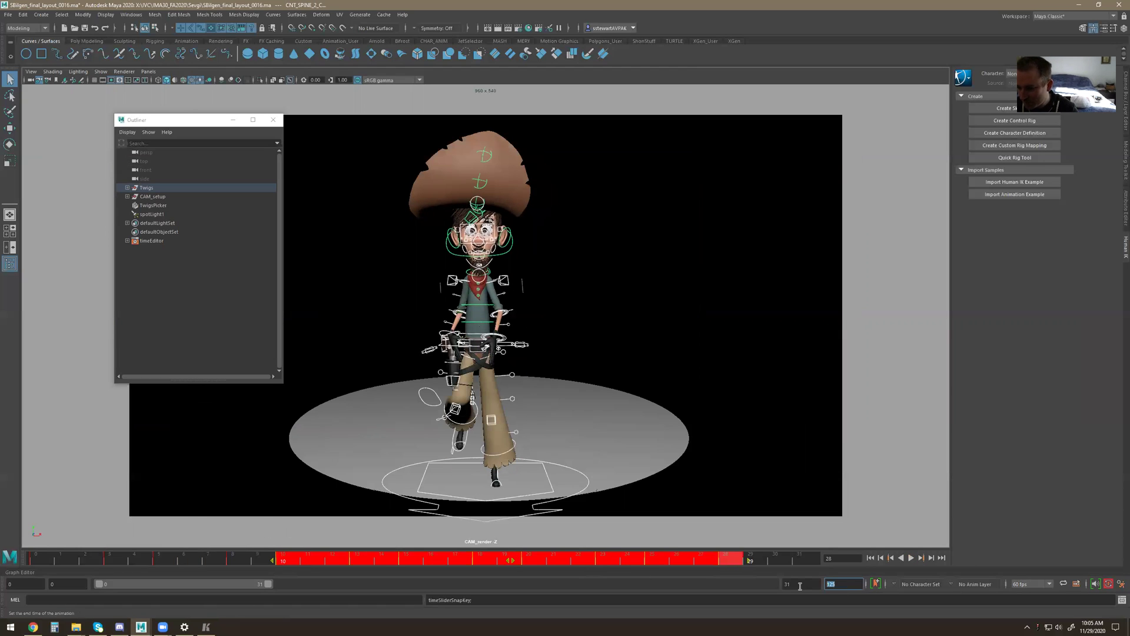
drag(269, 584, 148, 564)
click(456, 560)
drag(312, 562, 907, 563)
drag(611, 583, 675, 583)
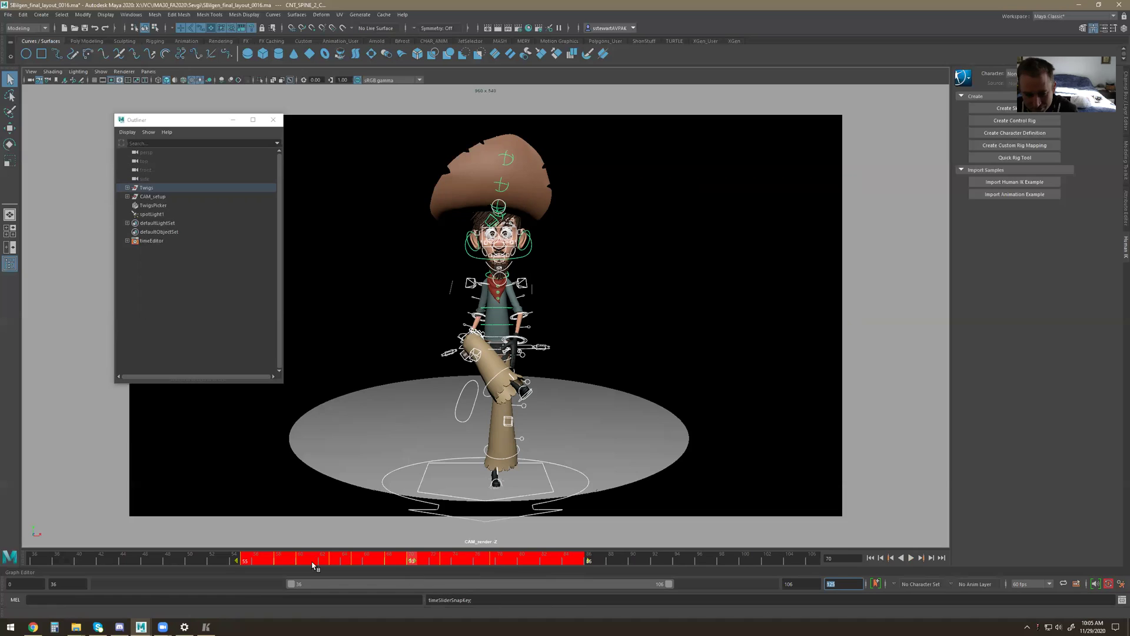
drag(433, 560, 522, 563)
drag(357, 562, 143, 585)
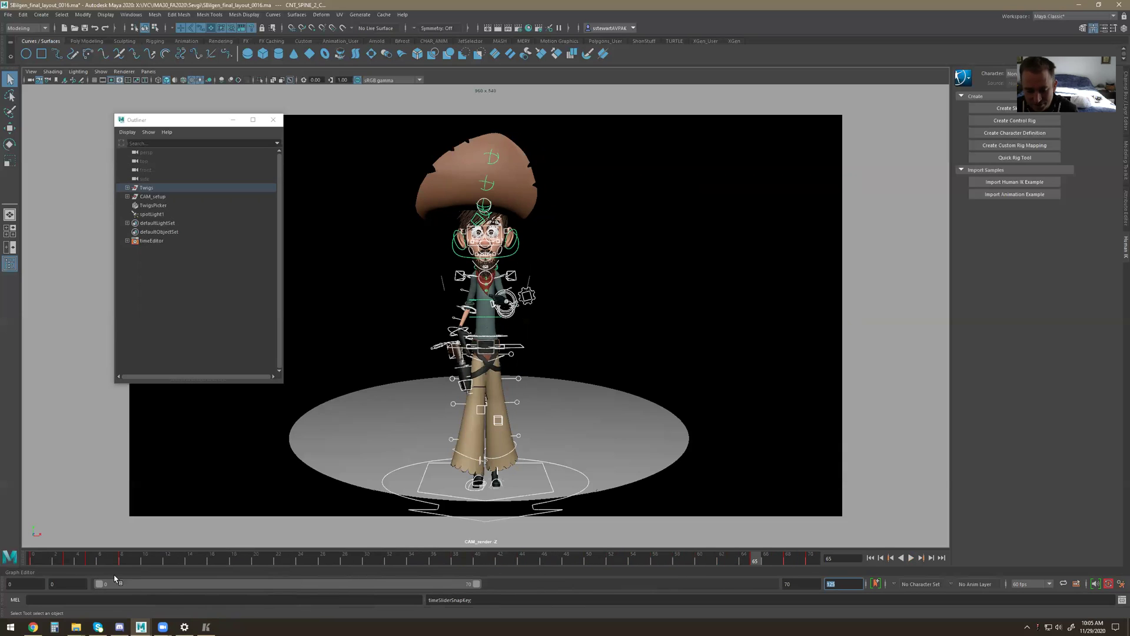
Step: Play the character's opening poses, stop at frame 5, and scrub the reference video back to about frame 40
key(alt+v)
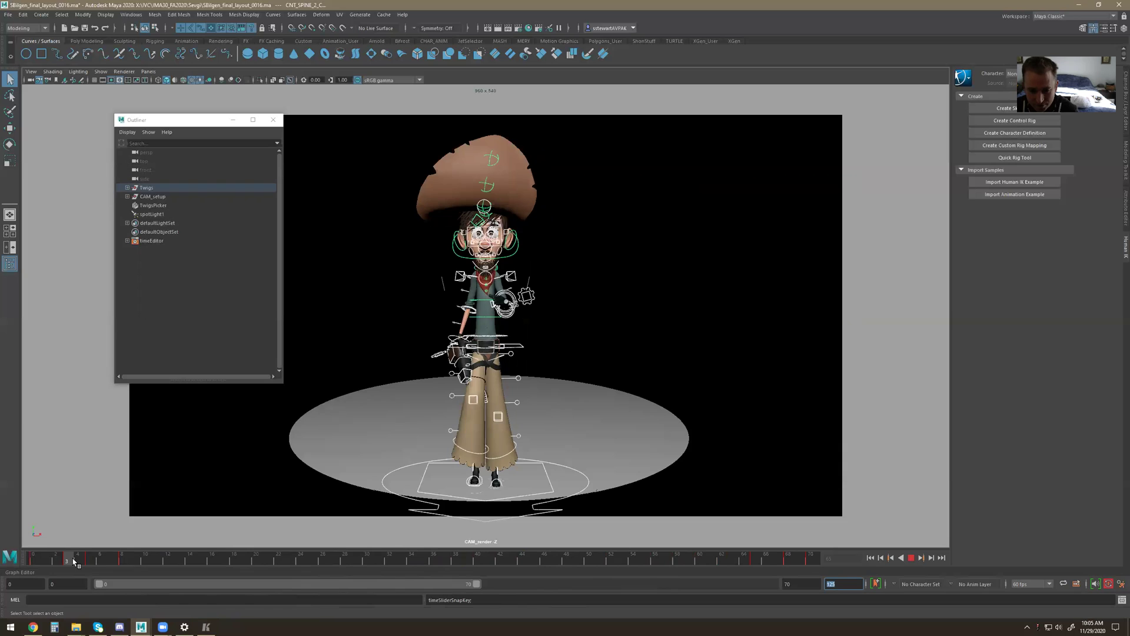
click(89, 560)
click(206, 626)
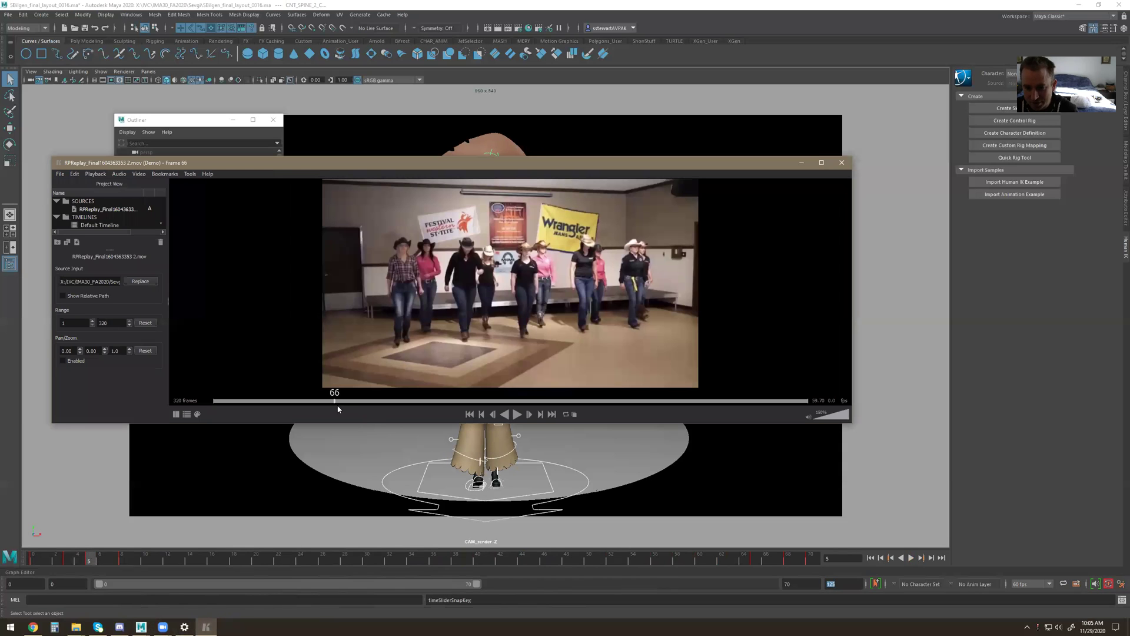
drag(327, 404, 286, 405)
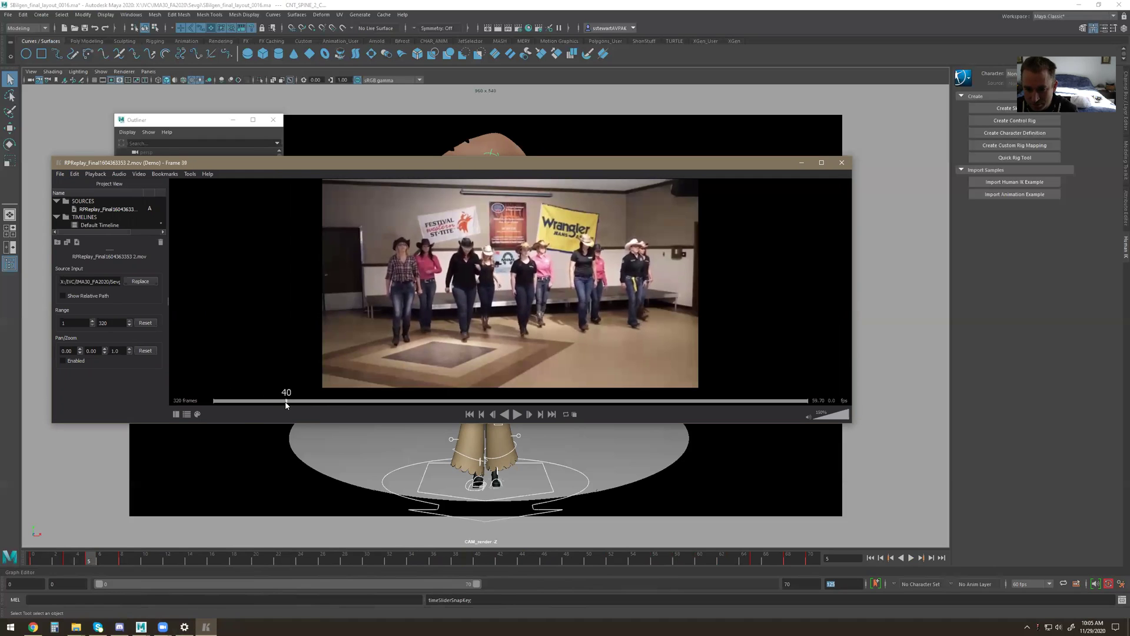
Step: Spread the opening step keys across the timeline to about frames 18, 40 and 53, then scrub to frame 65
click(106, 562)
shift+drag(77, 559, 622, 563)
click(401, 562)
shift+drag(90, 562, 236, 561)
drag(142, 559, 754, 561)
Step: Scrub the reference video to frame 145 and compare it with the character's poses up to frame 80, extending the playback range to 124
click(211, 626)
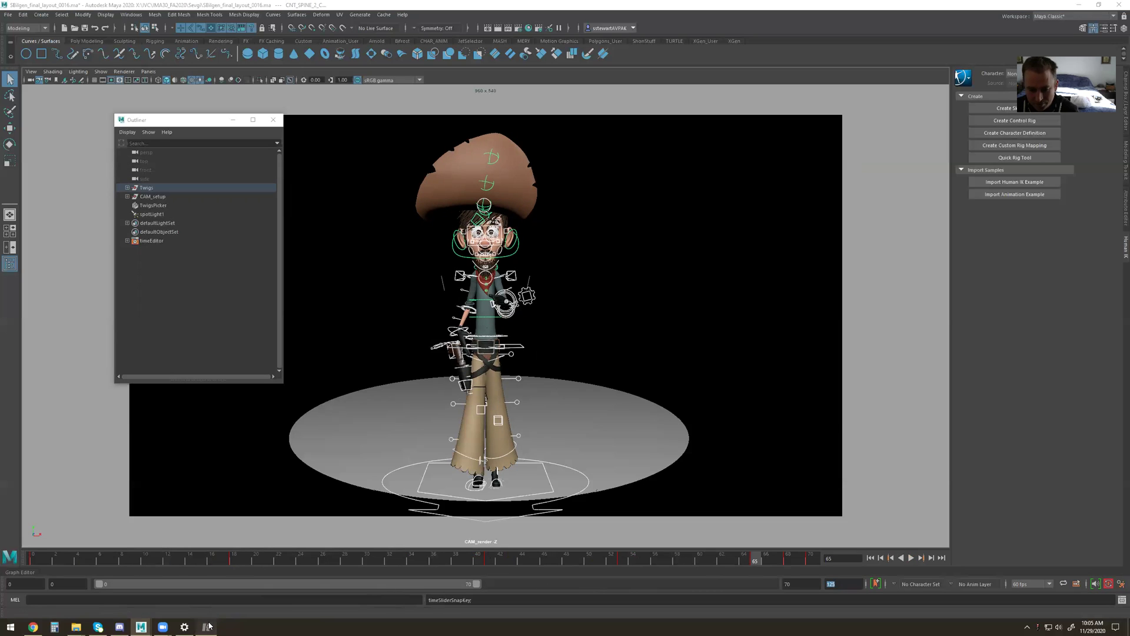
mouse_move(286, 400)
mouse_down()
mouse_move(326, 407)
mouse_move(278, 410)
mouse_move(289, 415)
mouse_move(481, 437)
mouse_up()
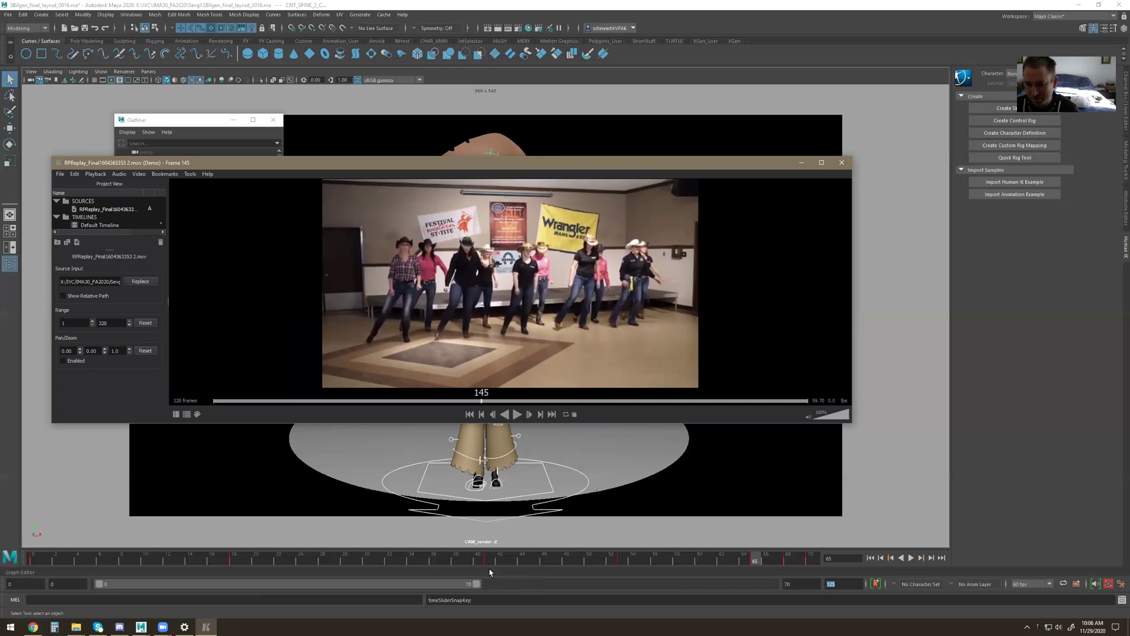
drag(478, 586, 764, 584)
key(alt+v)
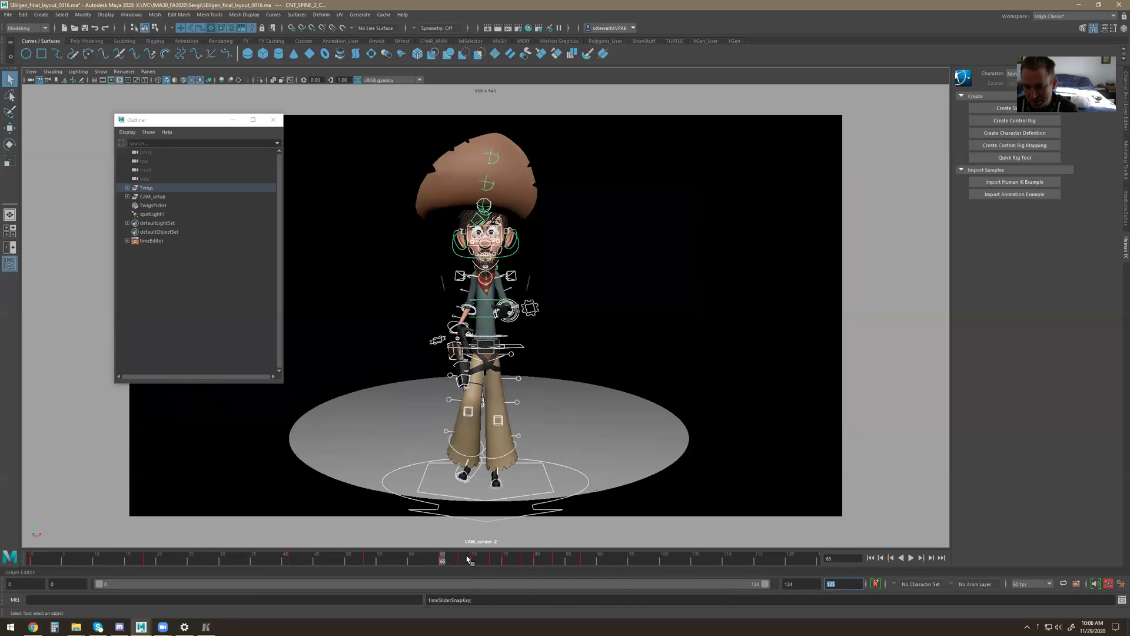
mouse_move(520, 554)
mouse_down()
mouse_move(576, 558)
mouse_move(555, 557)
mouse_up()
click(537, 564)
key(alt+v)
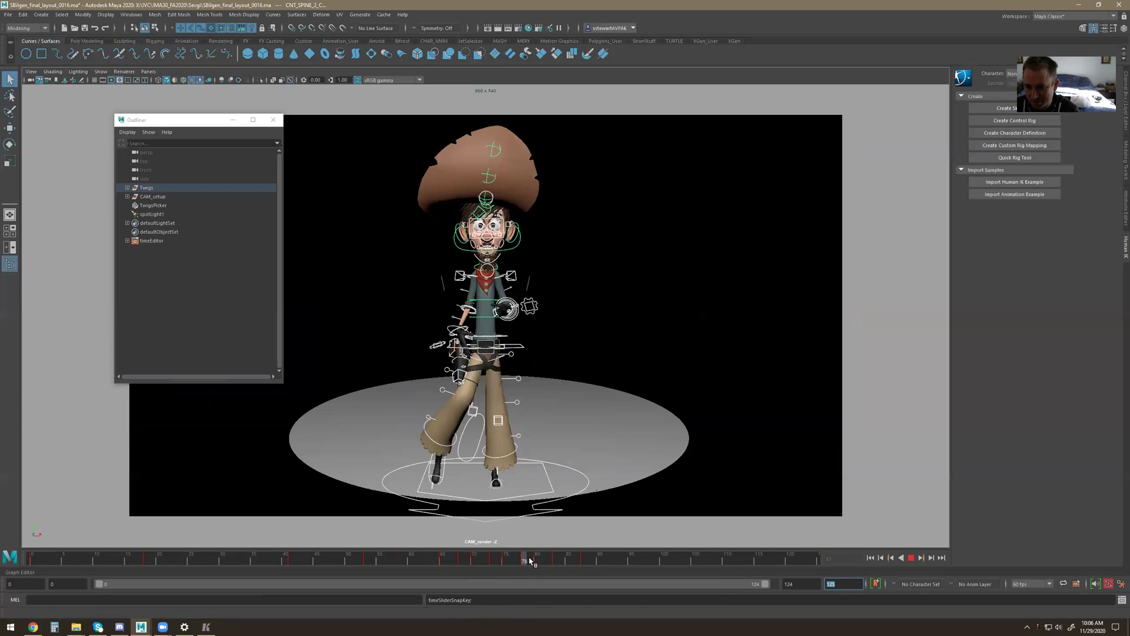
key(alt+v)
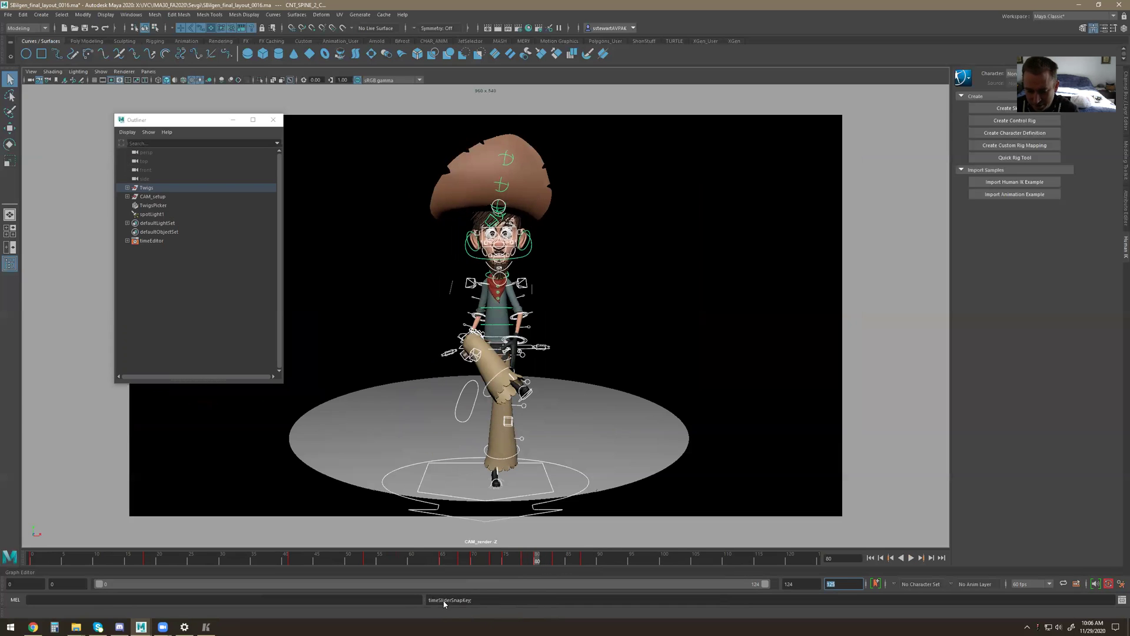
Step: Check the kick in the reference video around frame 178 and set Maya's animation end time to 200
click(204, 626)
drag(481, 402, 544, 405)
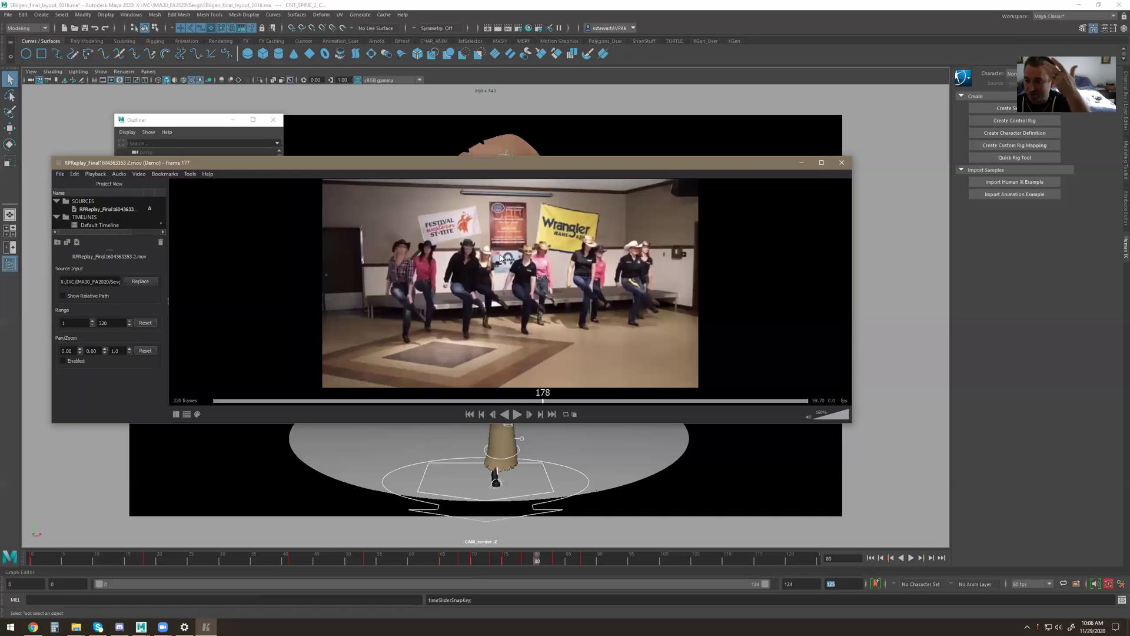
click(772, 11)
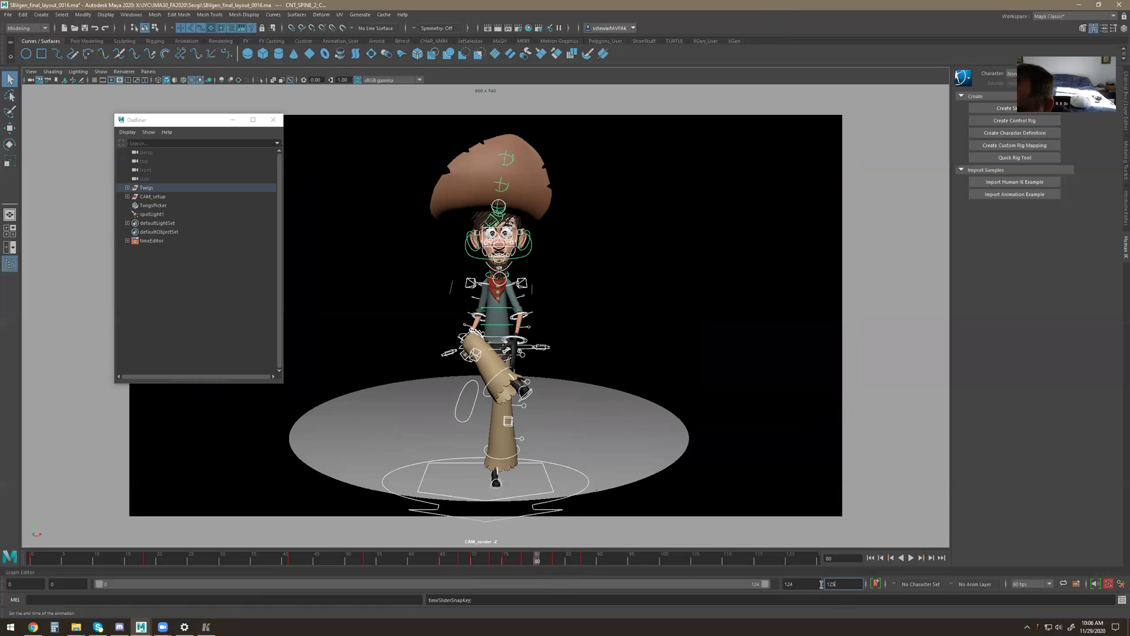
text(0)
key(Return)
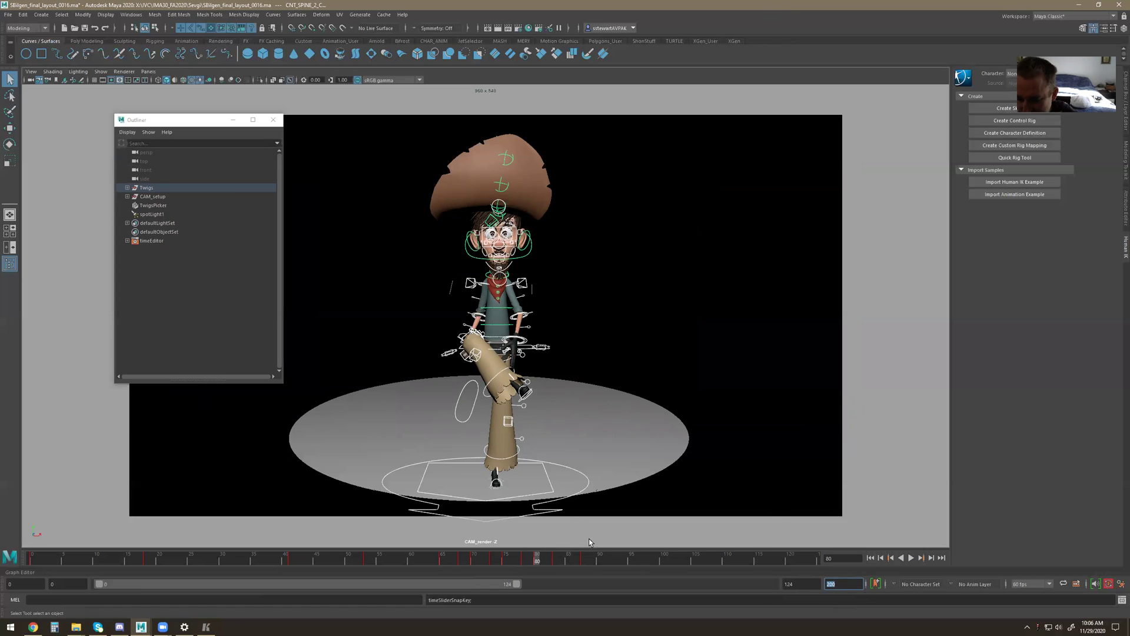
Step: Select the kick keys from frame 80 onward and move them along the timeline to begin at frame 178
drag(458, 587, 493, 587)
click(405, 559)
key(alt+v)
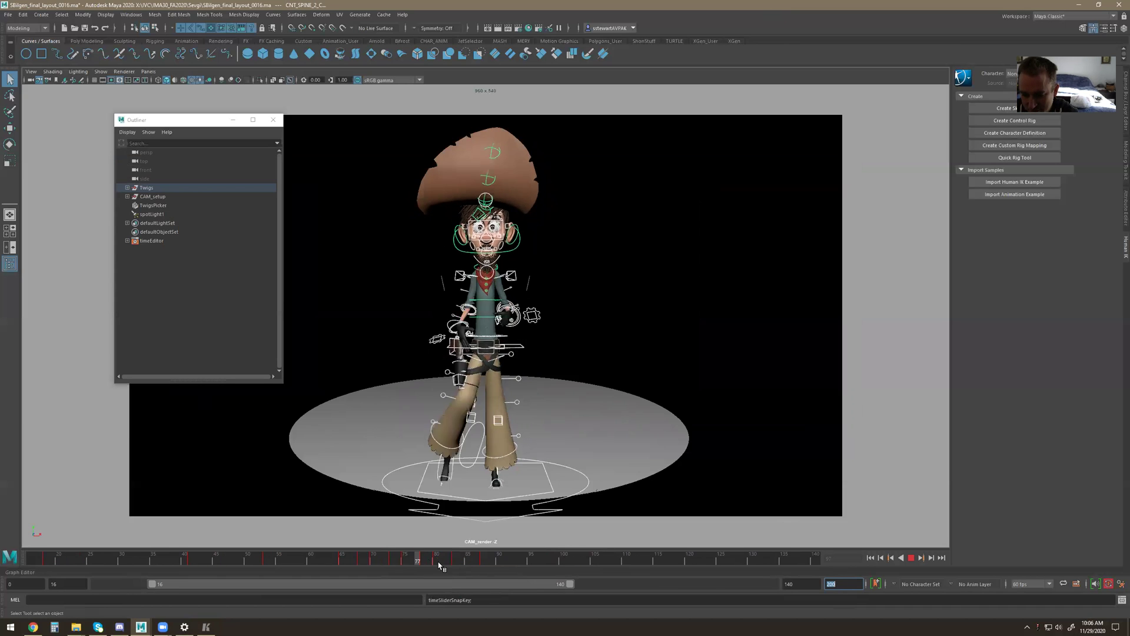
key(alt+v)
shift+drag(435, 561, 574, 561)
drag(470, 584, 585, 584)
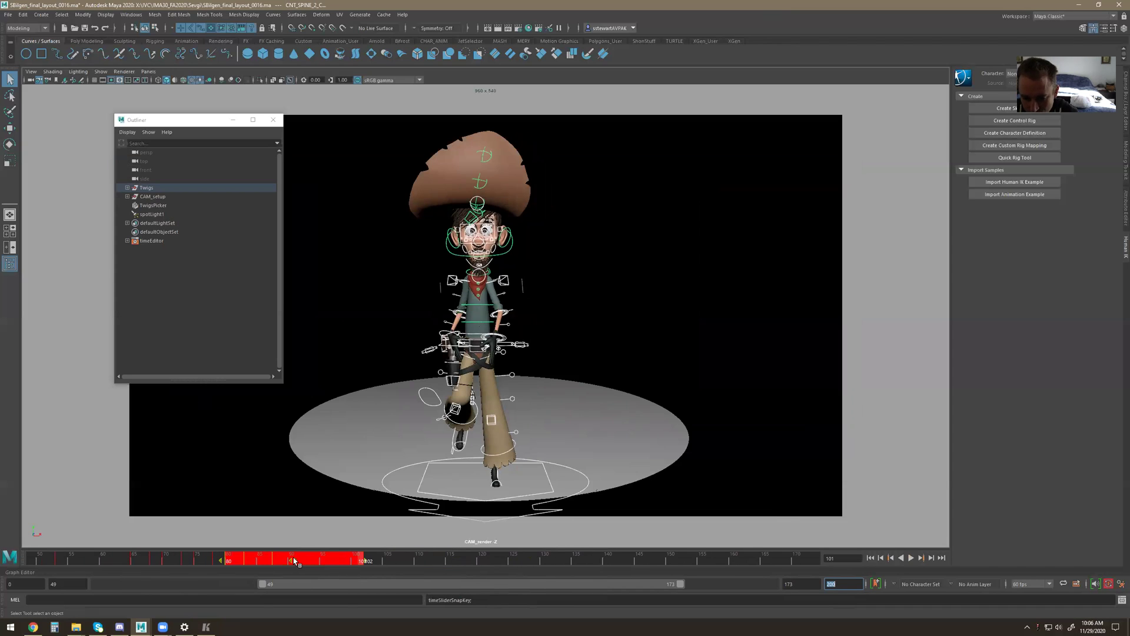
drag(294, 560, 816, 561)
drag(587, 584, 746, 565)
drag(683, 584, 447, 562)
Step: Select the side-touch pose key at frame 78 and move it to about frame 130
shift+click(447, 561)
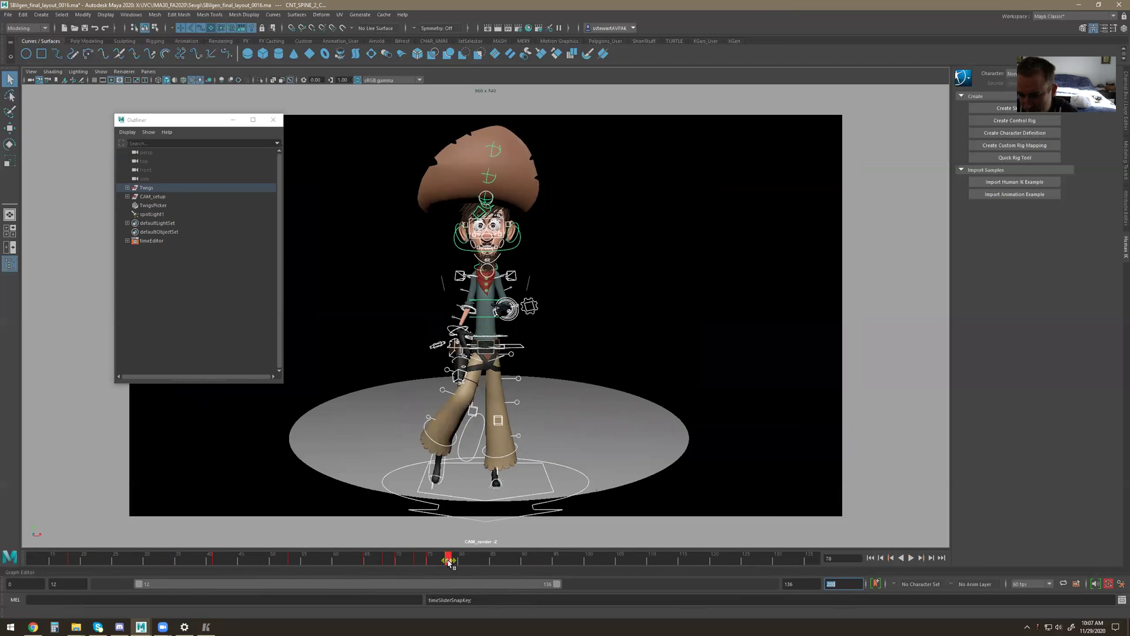
click(475, 562)
click(450, 561)
double_click(450, 560)
click(466, 561)
click(514, 563)
shift+drag(524, 562, 811, 548)
drag(515, 582, 690, 599)
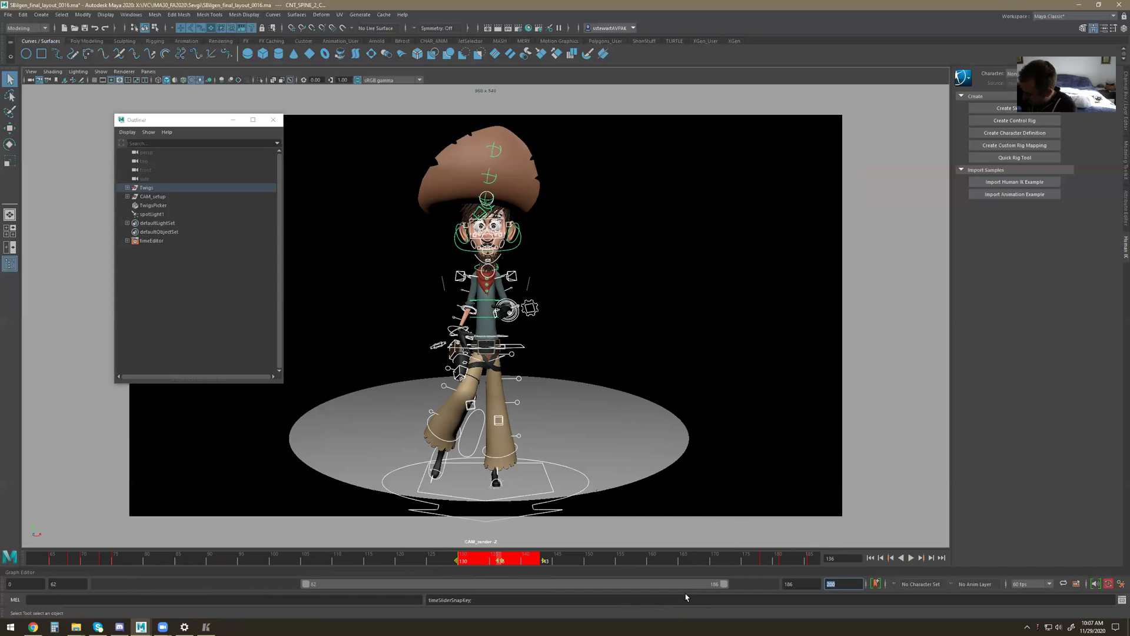
Step: Select the key at frame 75 and move it to about frame 117
drag(470, 588, 374, 588)
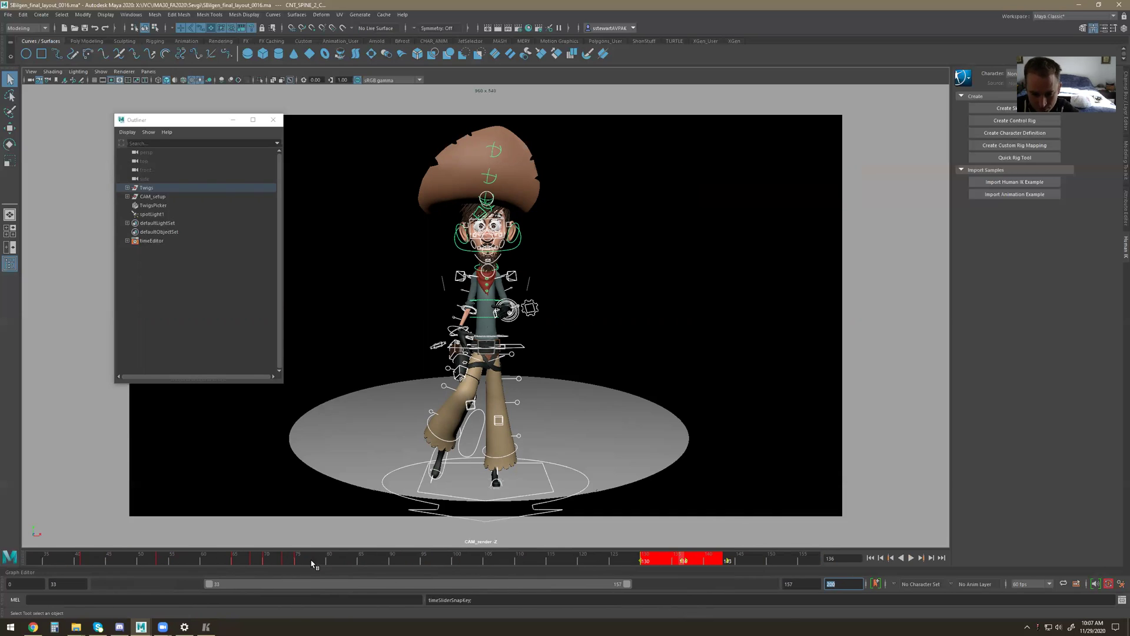
click(300, 563)
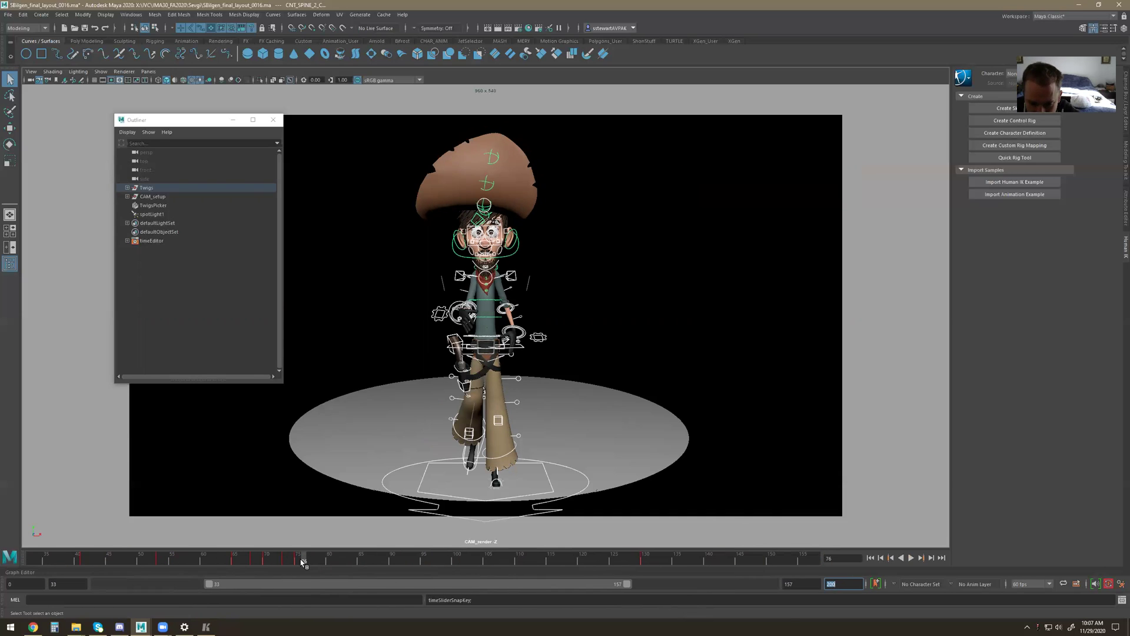
shift+click(297, 563)
double_click(299, 563)
click(298, 564)
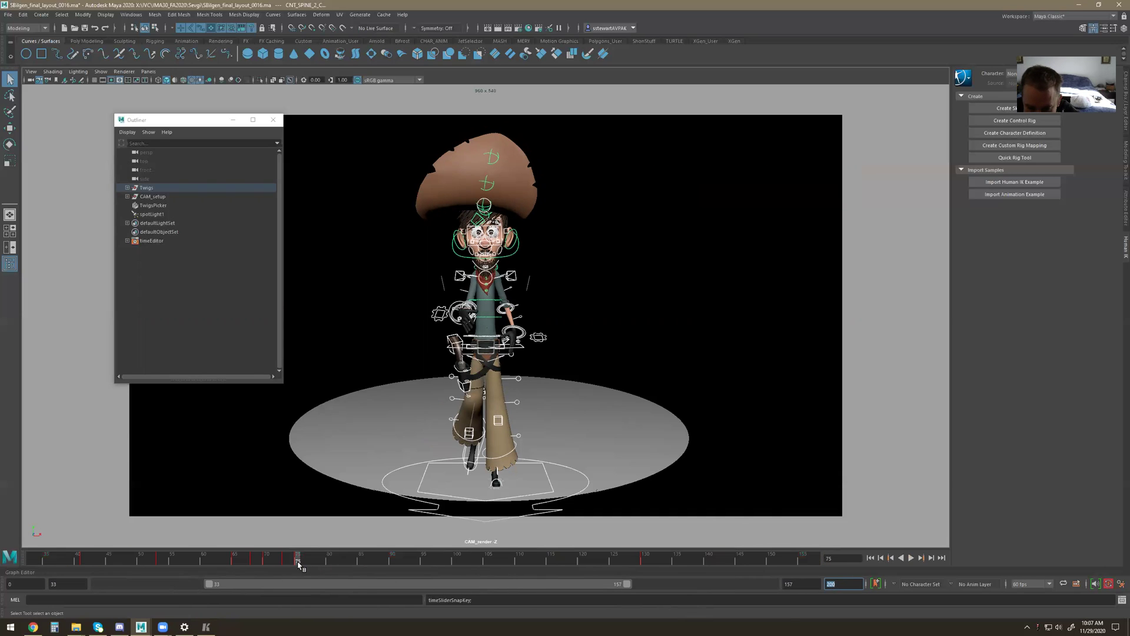
key(alt+v)
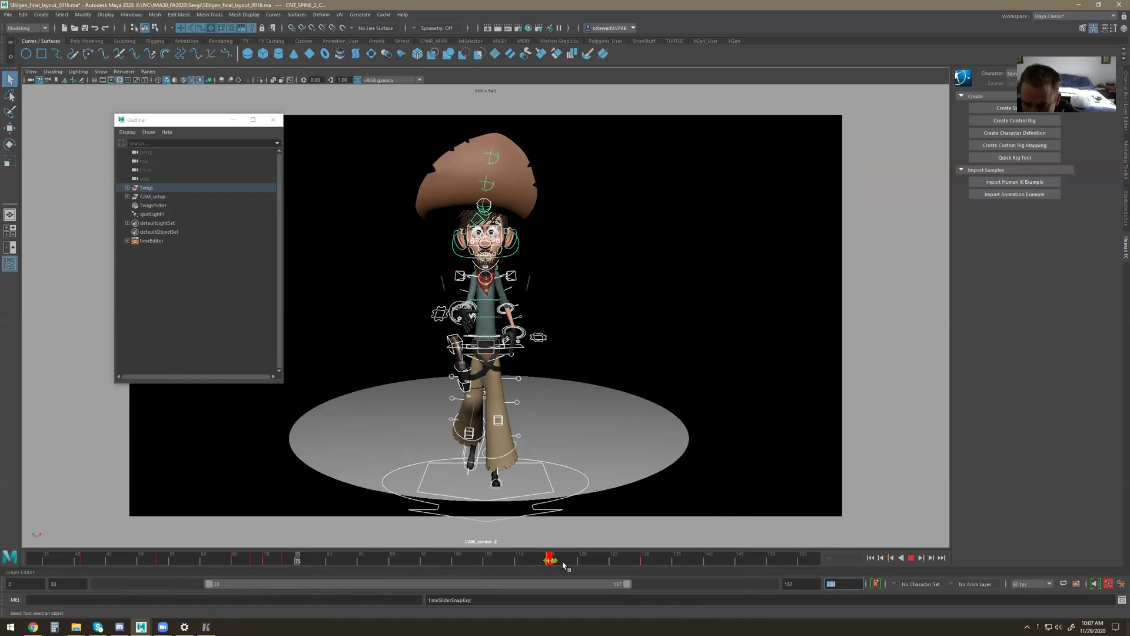
Step: Move the key at frame 73 to about frame 95 and the key at frame 70 to about frame 80
click(285, 561)
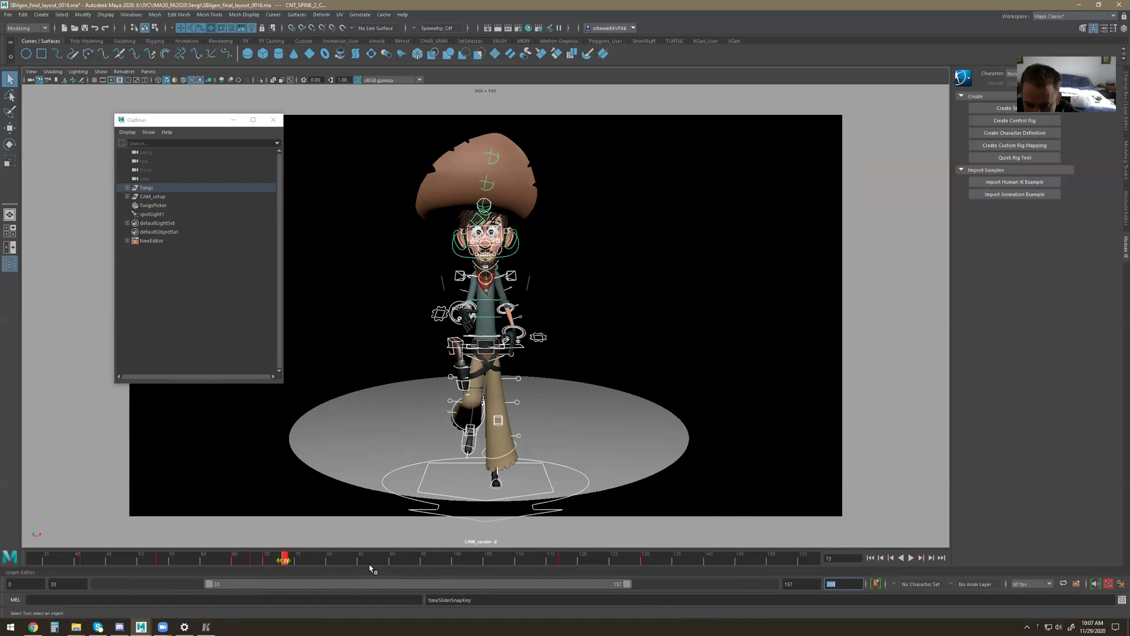
drag(369, 565, 421, 565)
click(270, 557)
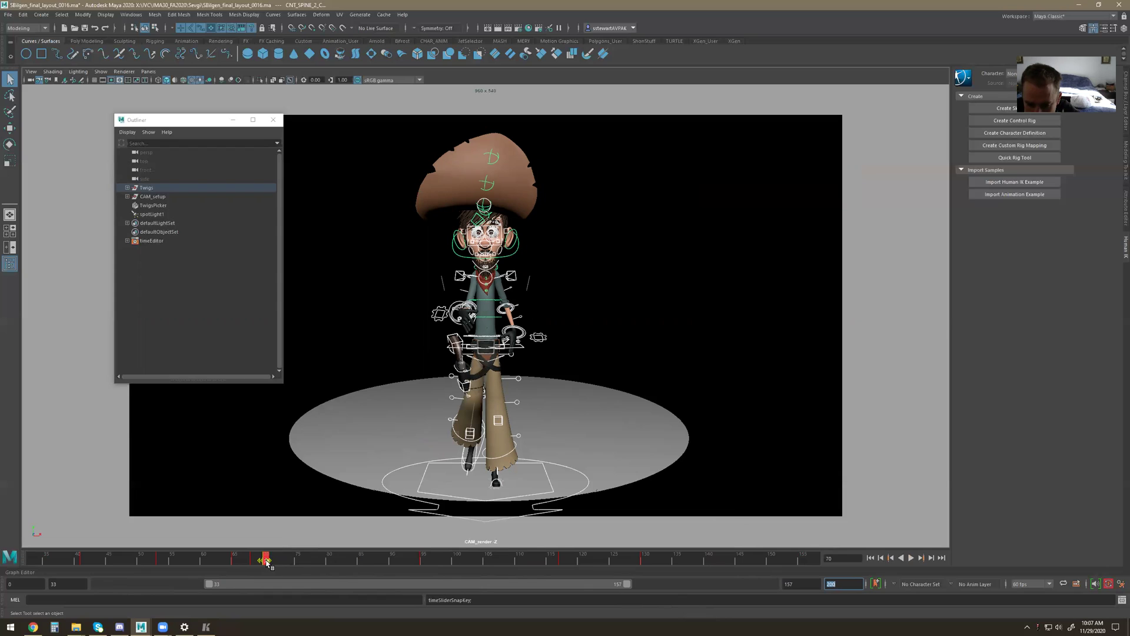
Step: Nudge the key at frame 65 slightly earlier and move the raised-foot key at frame 68 to frame 71
click(254, 561)
double_click(253, 561)
click(257, 564)
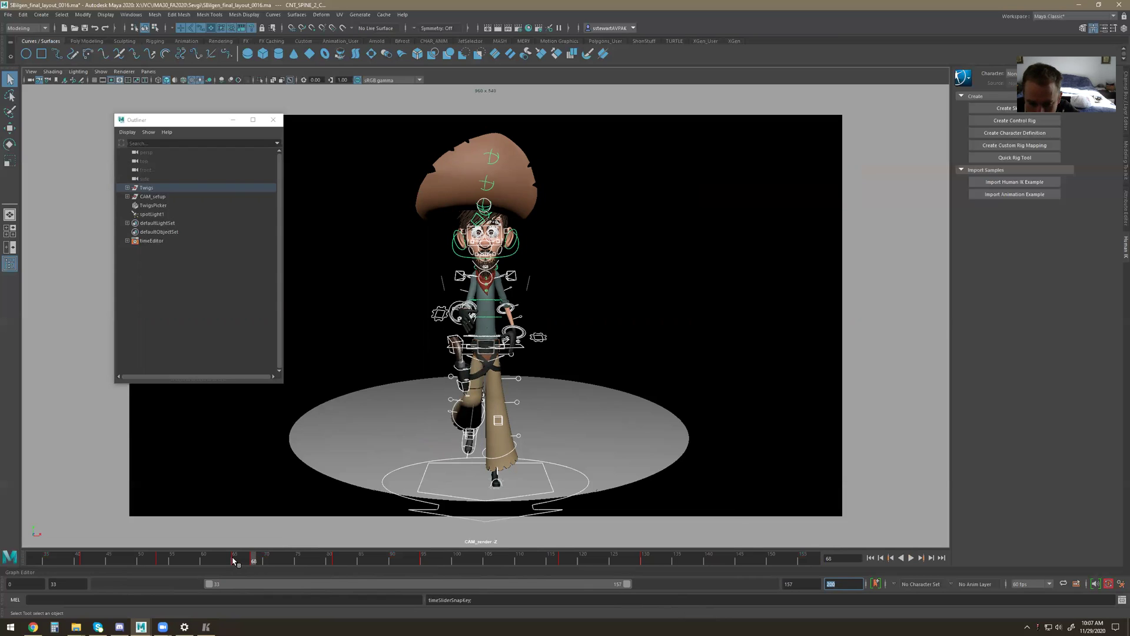
click(234, 560)
click(253, 561)
double_click(254, 560)
click(255, 561)
click(273, 560)
Step: Check the kick pose at frame 178, then carry the side-touch pose from frame 130 to frame 145 and key it there
drag(422, 584, 566, 591)
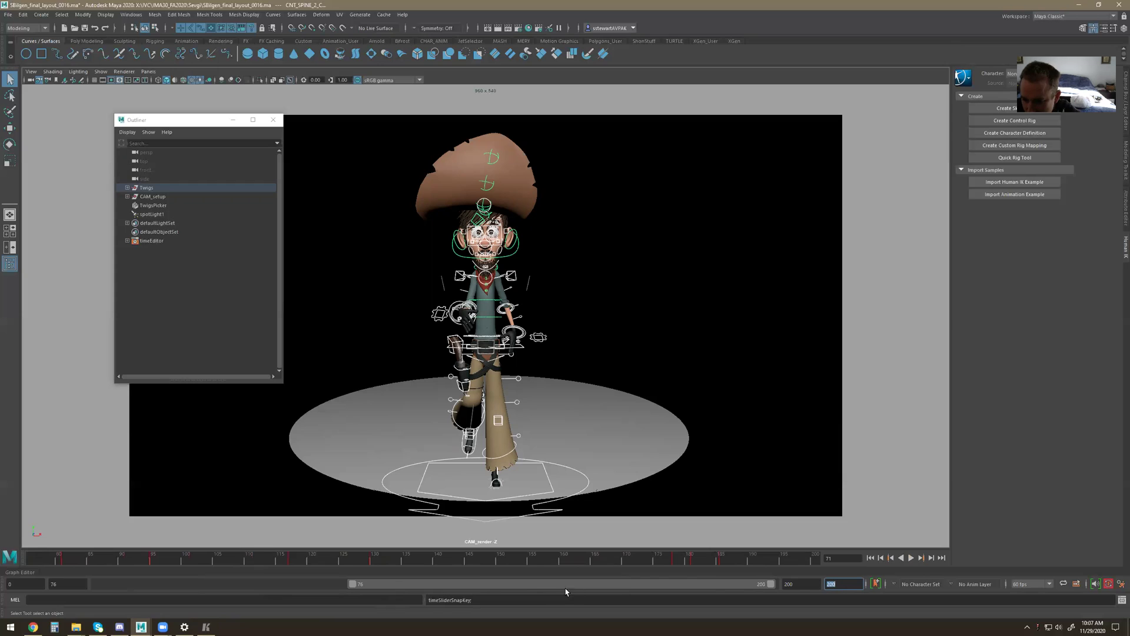
click(675, 560)
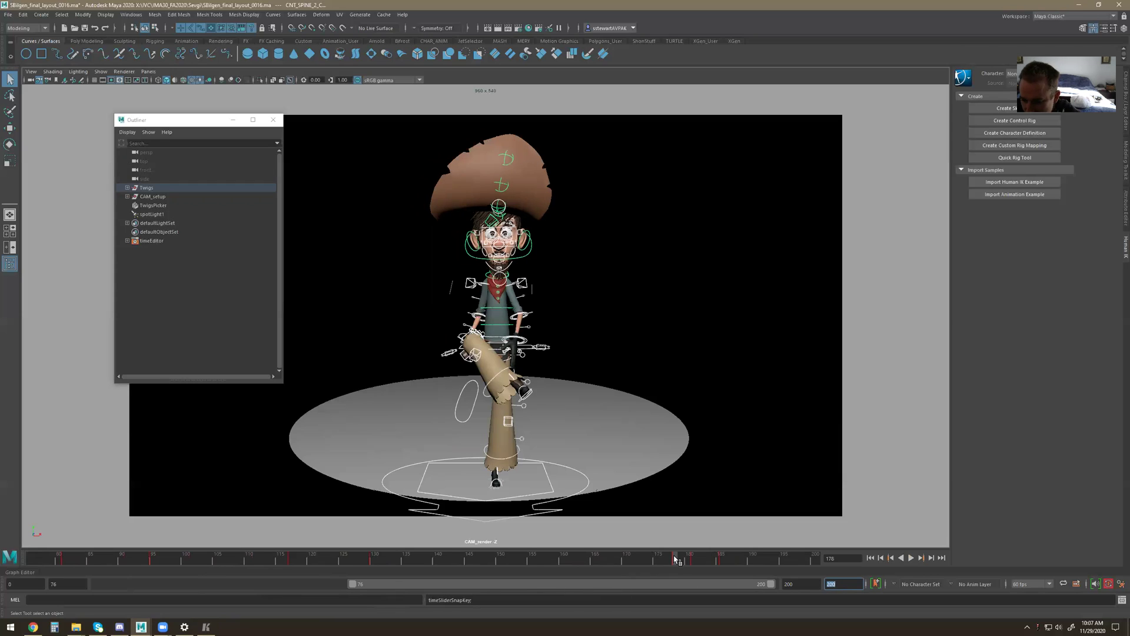
click(372, 562)
double_click(371, 563)
click(372, 563)
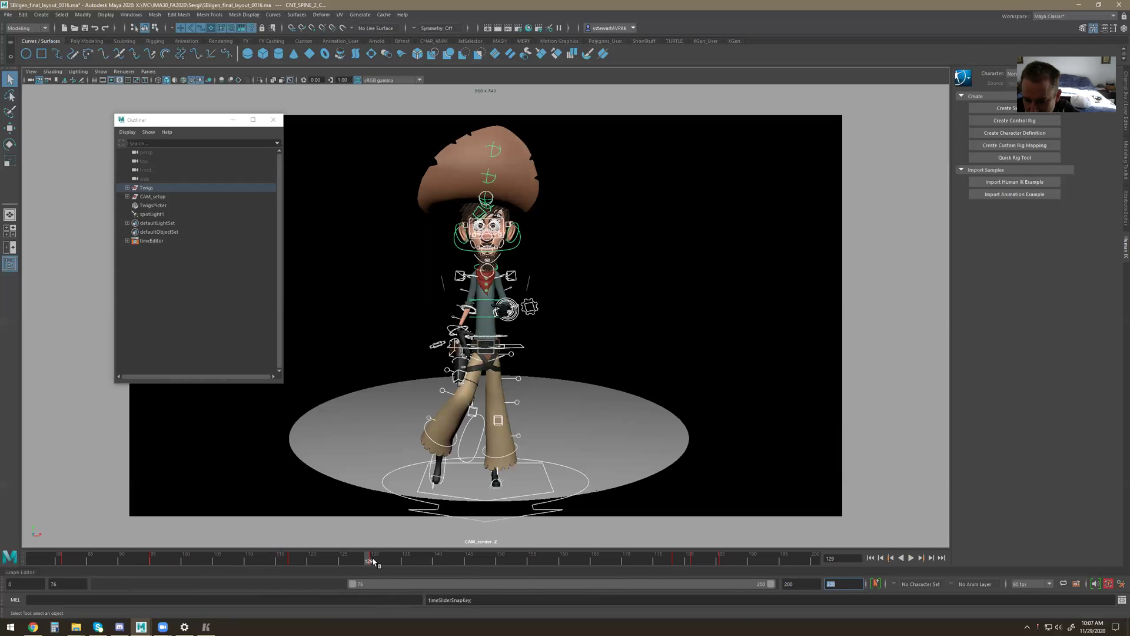
double_click(374, 561)
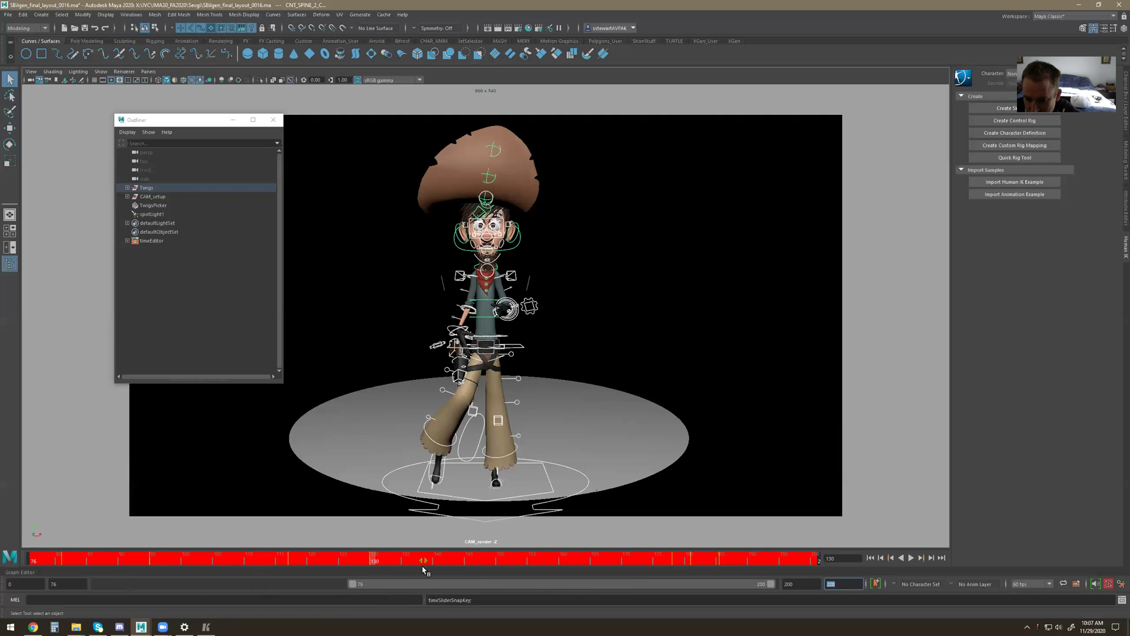
click(458, 564)
click(373, 563)
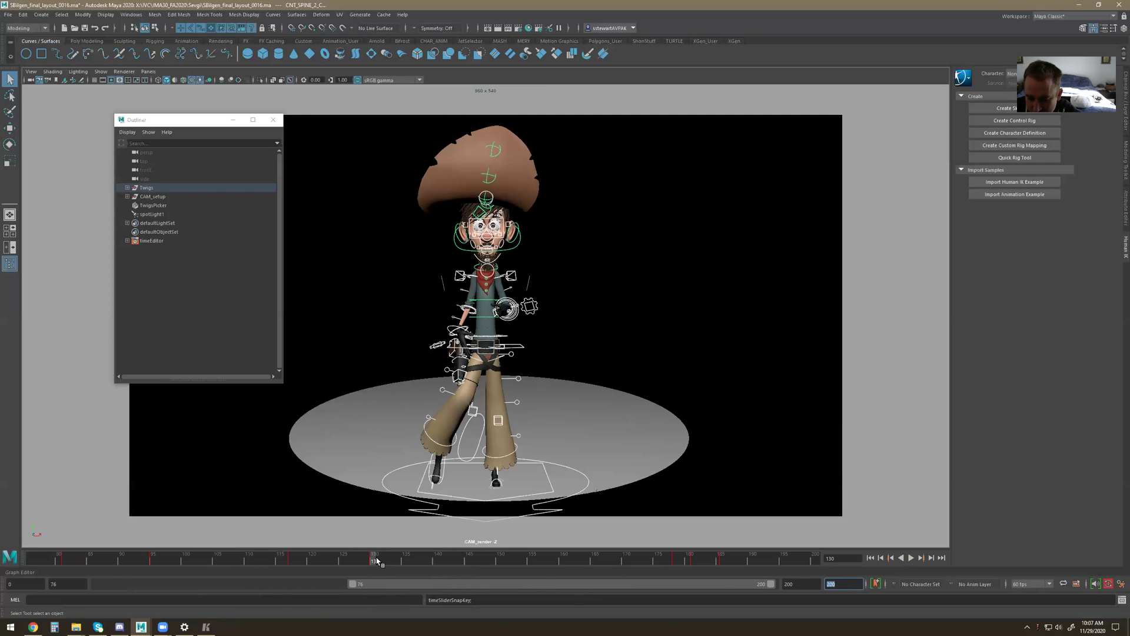
drag(372, 561, 468, 562)
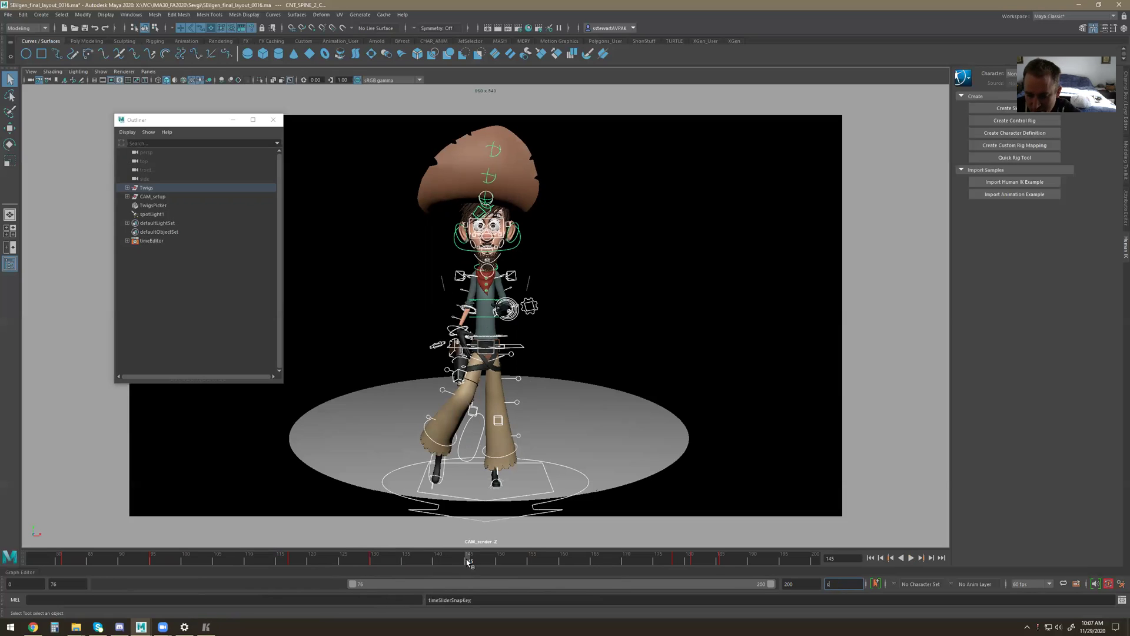
key(Return)
Step: Delete the side-touch key at frame 130 and go to the key at frame 145
click(374, 563)
right_click(375, 562)
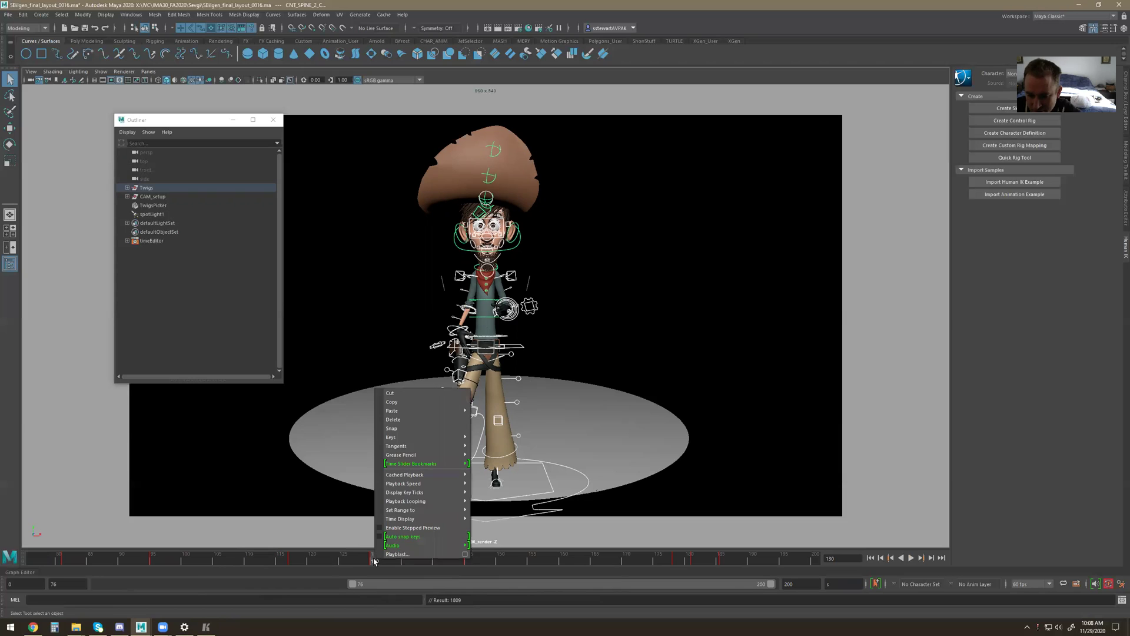
click(412, 421)
key(period)
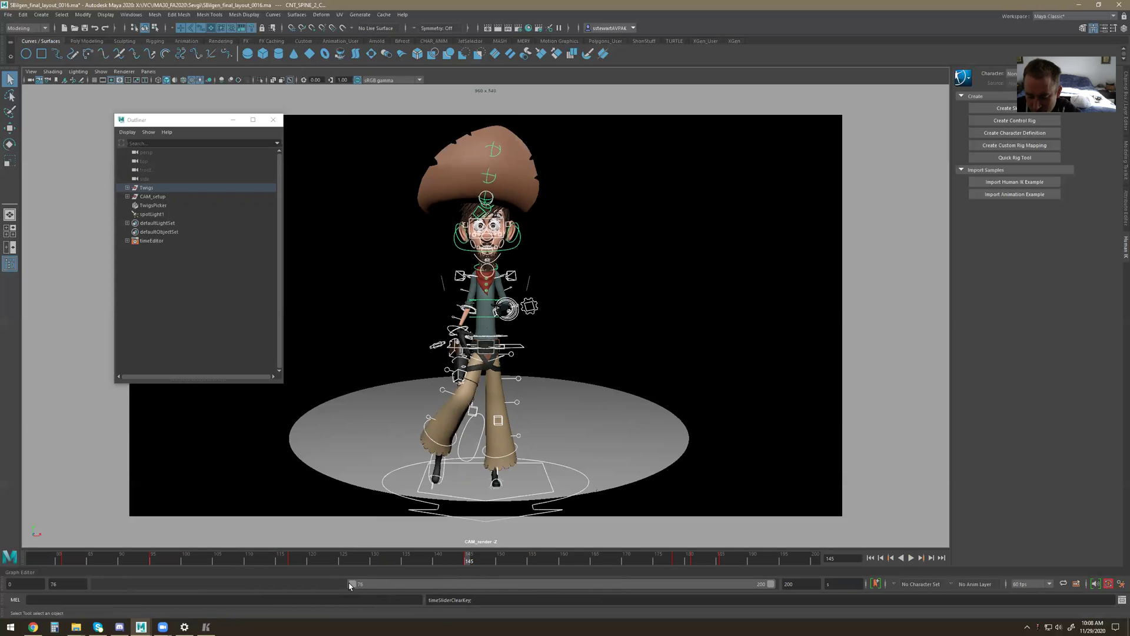
Step: Move the key at frame 117 to about frame 121 and check the closing kick poses from frame 178 to 198
click(301, 561)
mouse_move(329, 561)
shift+mouse_down()
mouse_move(272, 561)
mouse_move(331, 560)
shift+mouse_up()
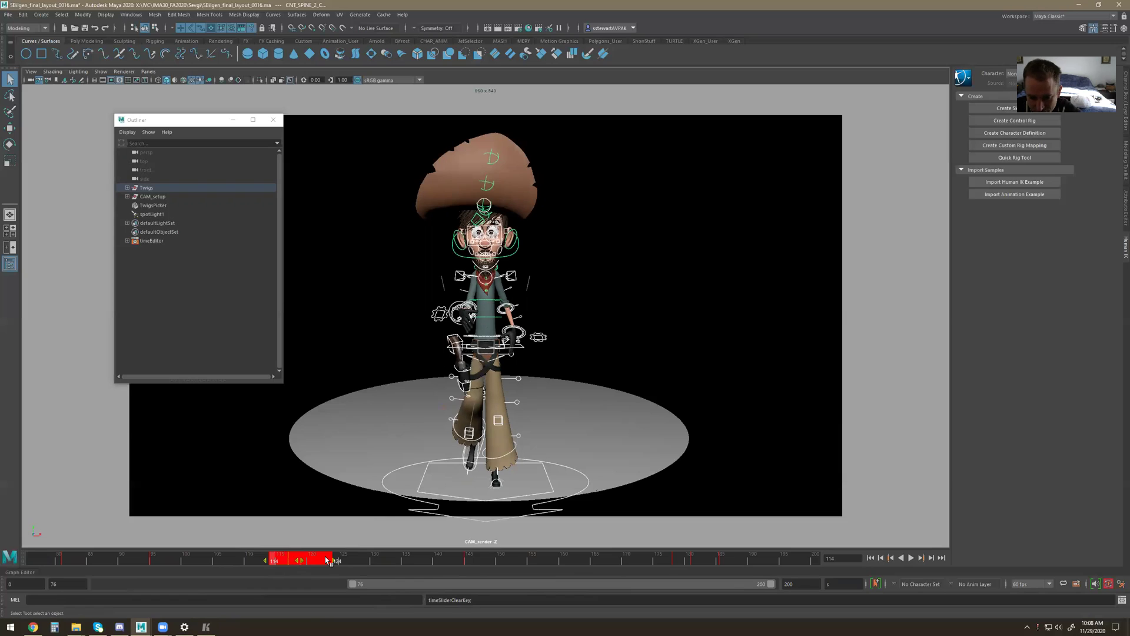
click(676, 563)
shift+drag(688, 562, 795, 563)
click(662, 563)
click(814, 564)
drag(425, 584, 172, 583)
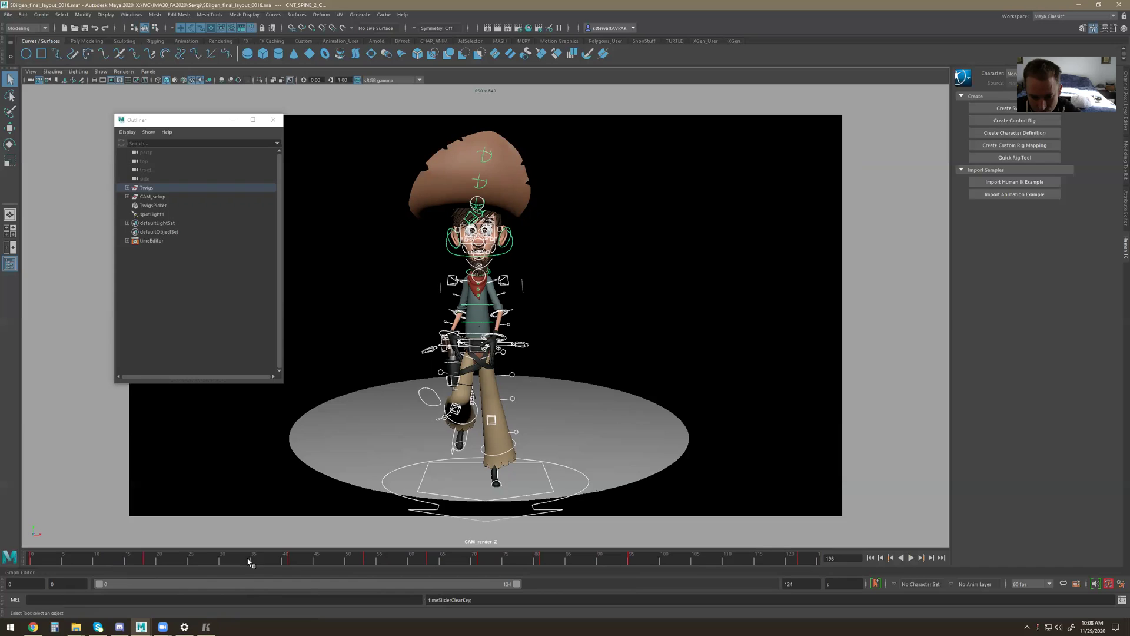
Step: Play the dance from the first frame and extend the end of the playback range to frame 200
shift+drag(259, 562, 293, 566)
drag(202, 559, 29, 561)
click(917, 557)
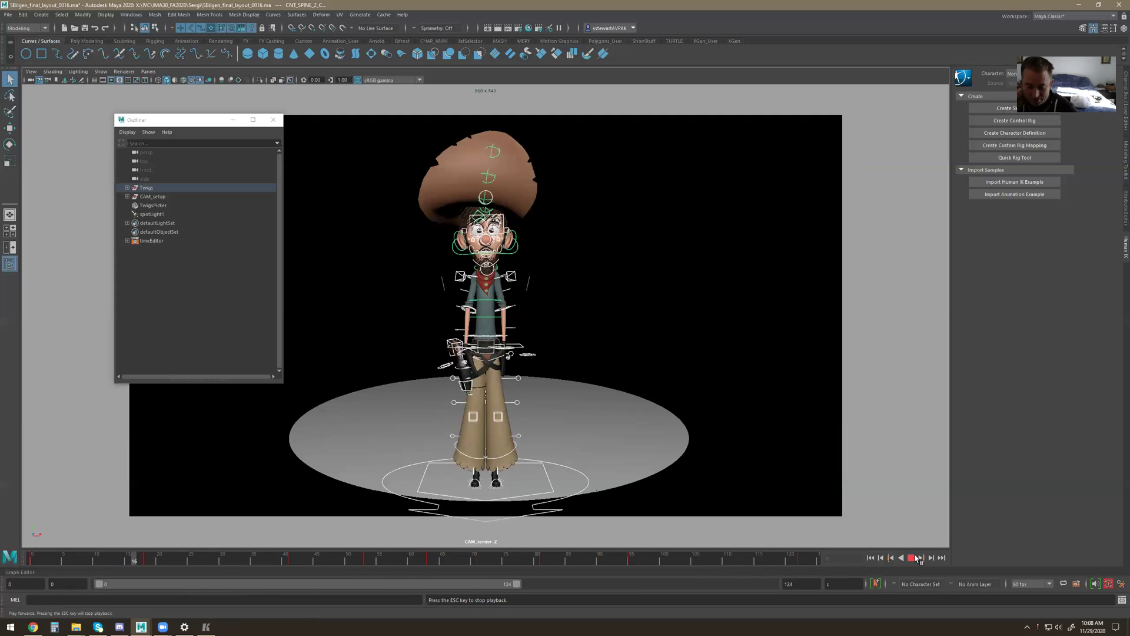
drag(516, 583, 781, 593)
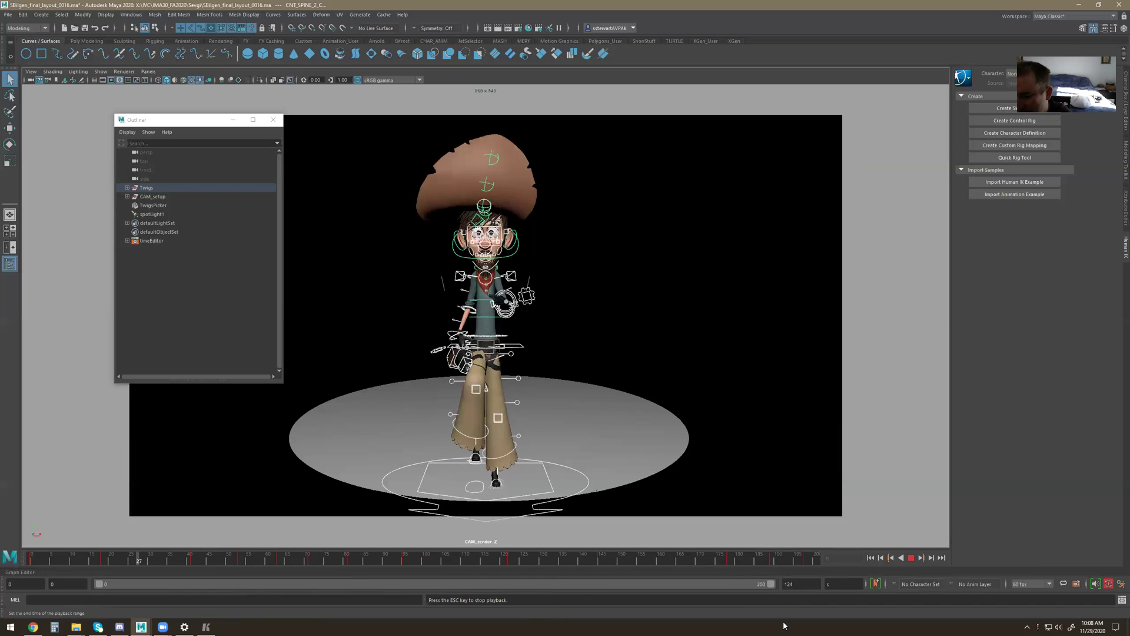
mouse_move(716, 568)
mouse_down()
mouse_move(219, 534)
mouse_move(5, 549)
mouse_up()
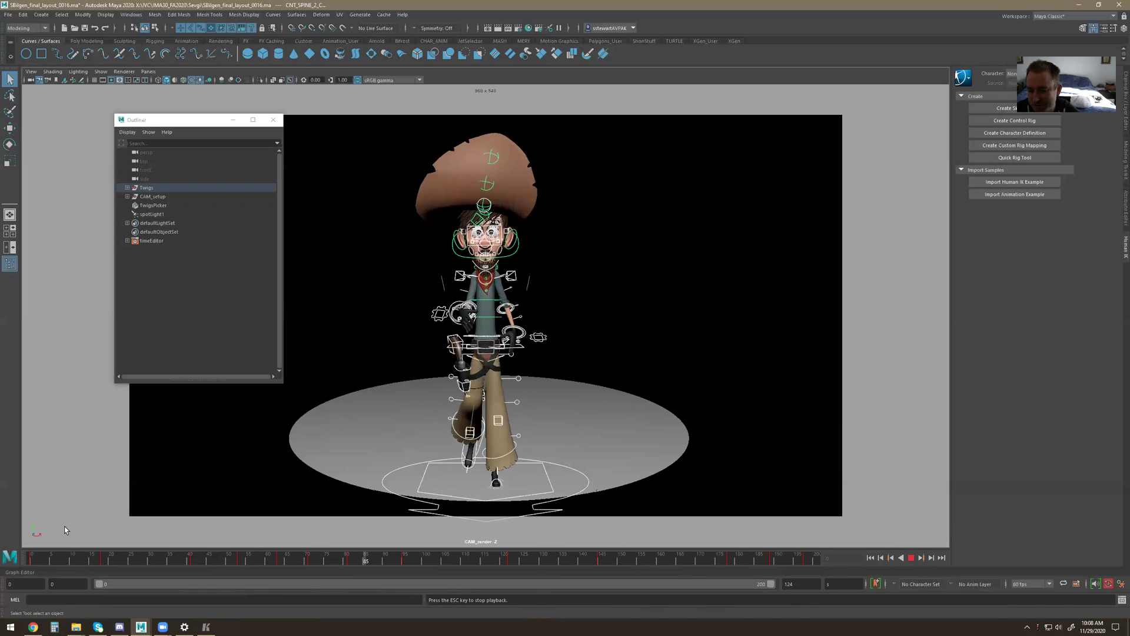
Step: Enable stepped preview for the animation and play the held poses from frame 0
key(Escape)
right_click(664, 557)
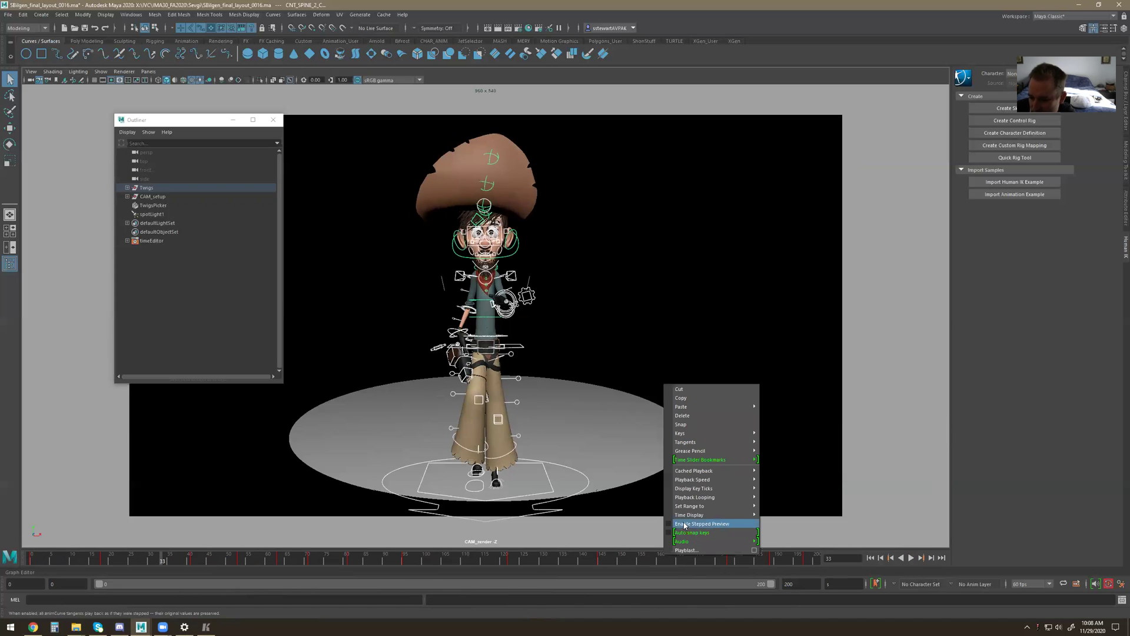
click(682, 524)
key(alt+v)
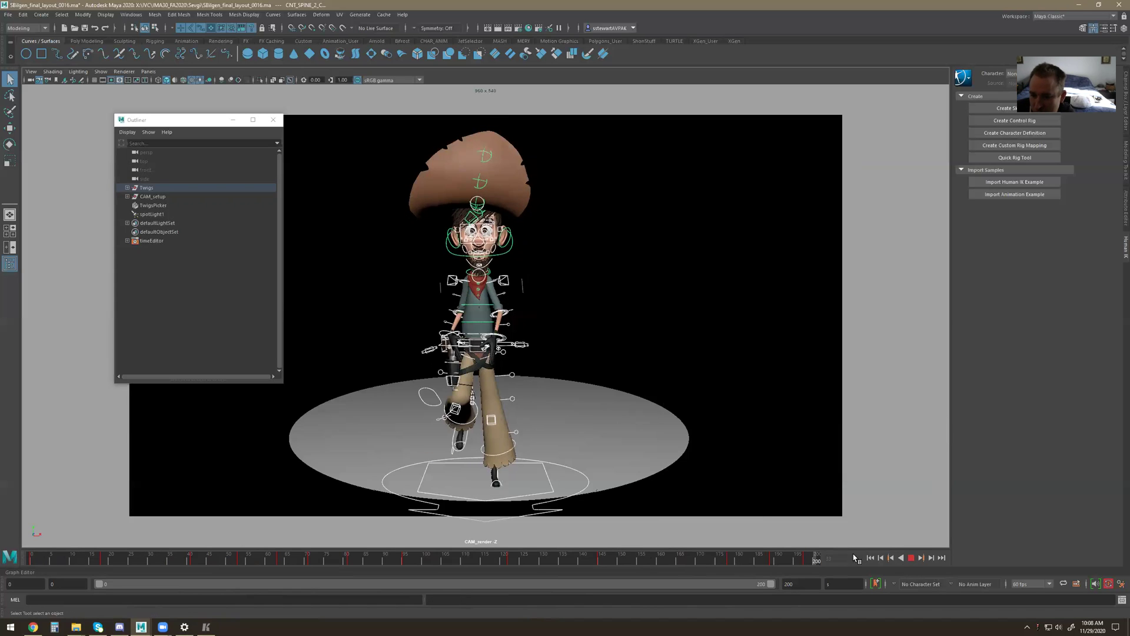
mouse_move(659, 556)
mouse_down()
mouse_move(229, 521)
mouse_move(5, 452)
mouse_up()
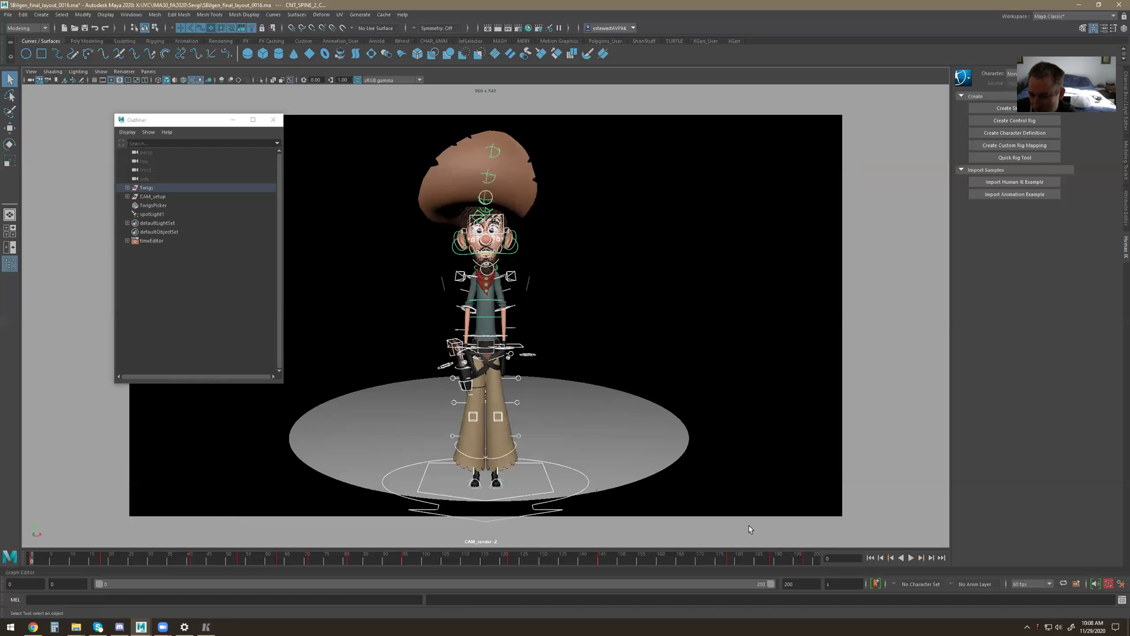
click(911, 558)
click(911, 557)
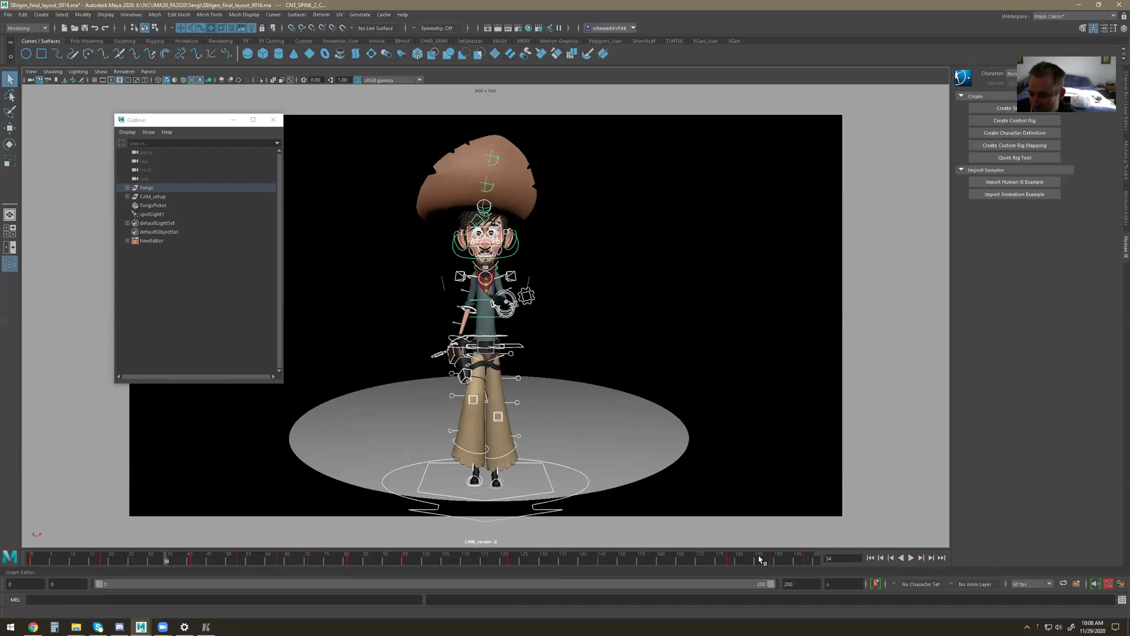
Step: Turn off stepped preview and compare the kick pose at frame 178 with the next key's pose
right_click(759, 556)
click(783, 525)
drag(736, 557, 772, 560)
click(731, 562)
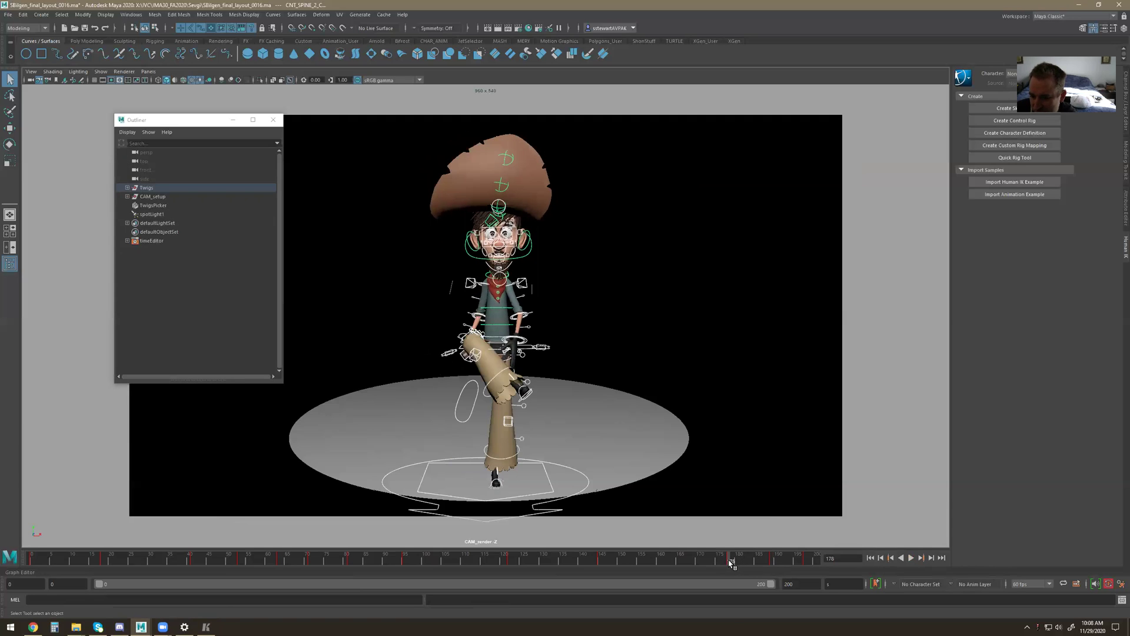
click(773, 558)
mouse_move(730, 560)
mouse_down()
mouse_move(760, 560)
mouse_move(731, 560)
mouse_up()
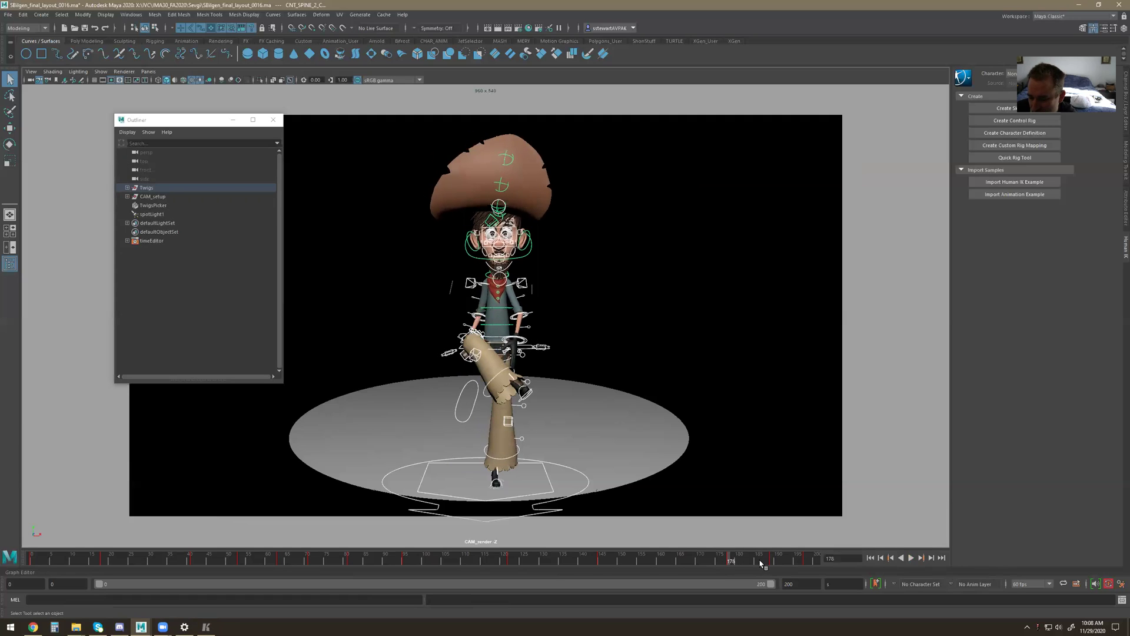
Step: Re-enable stepped preview and review the pose timing from frame 0 through frame 200
right_click(694, 560)
click(725, 530)
right_click(687, 557)
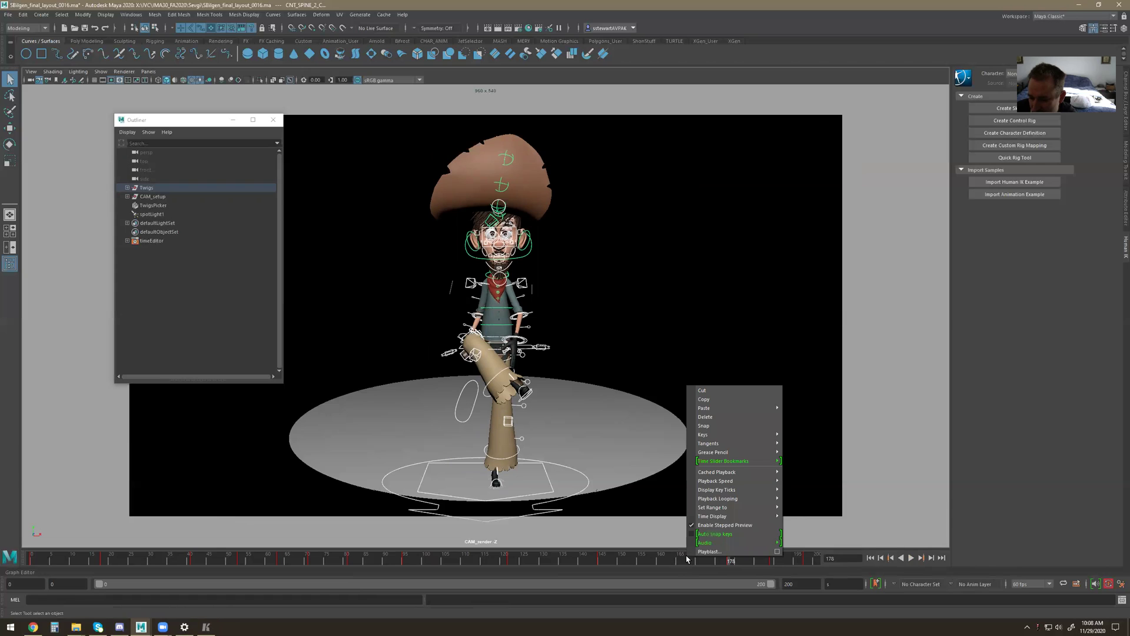
drag(659, 556, 30, 554)
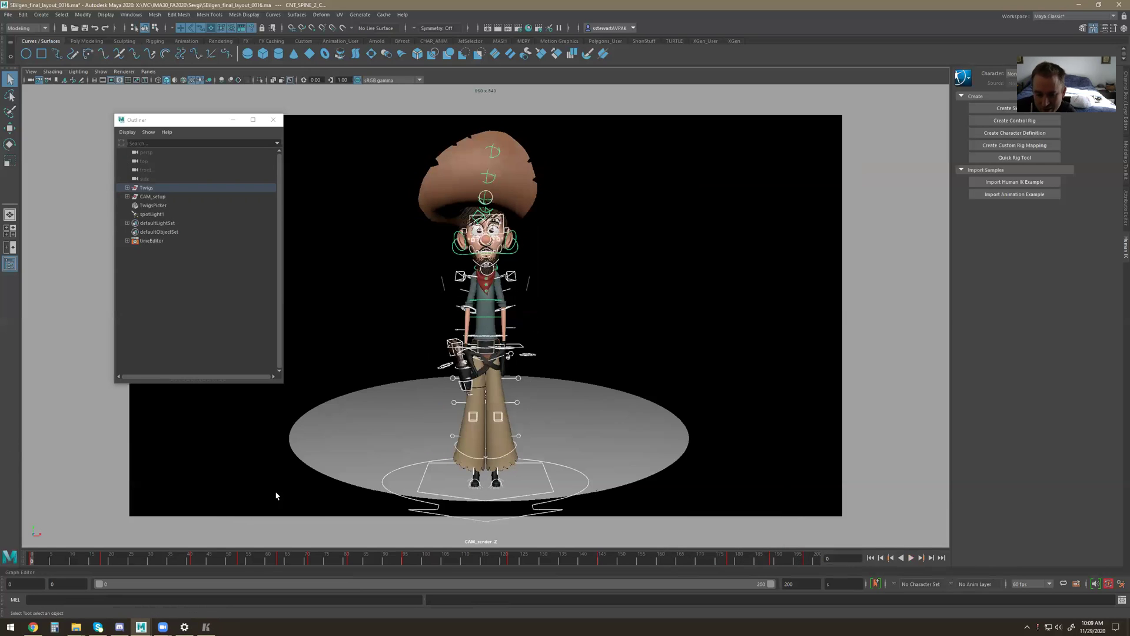
key(alt+v)
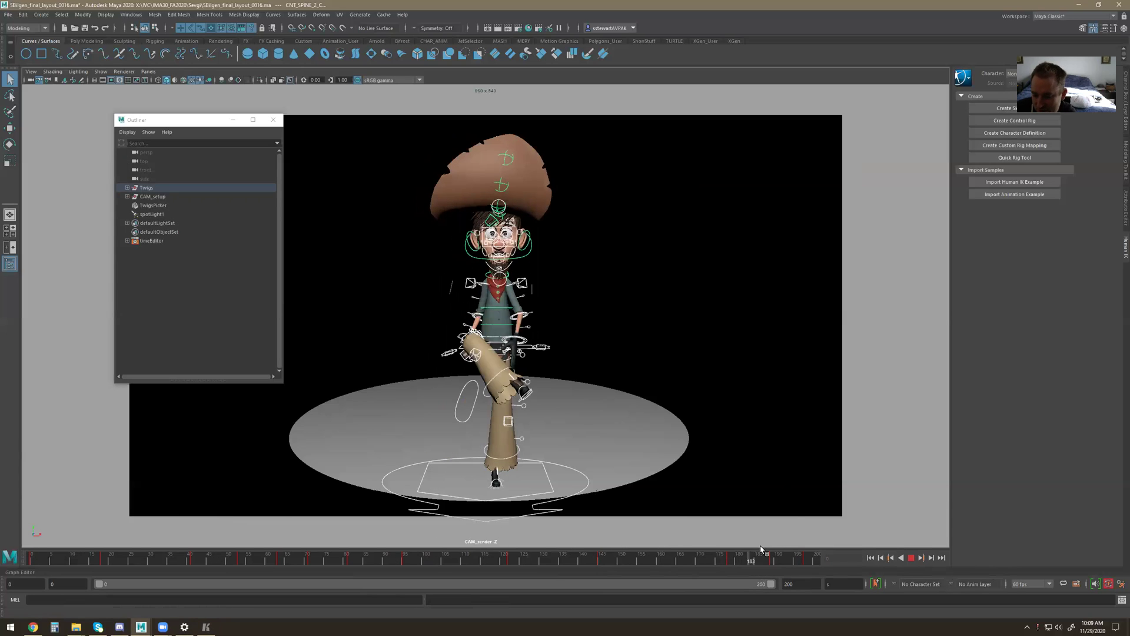
click(818, 562)
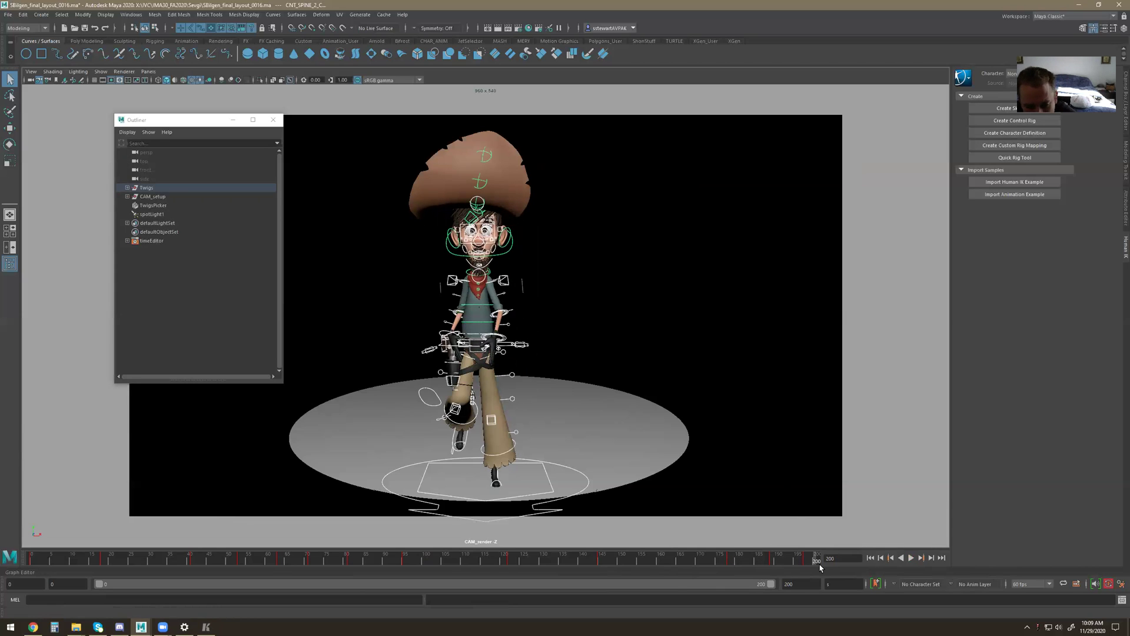
drag(810, 561, 47, 556)
Step: Disable stepped preview and play the dance with interpolated motion between the poses
right_click(53, 560)
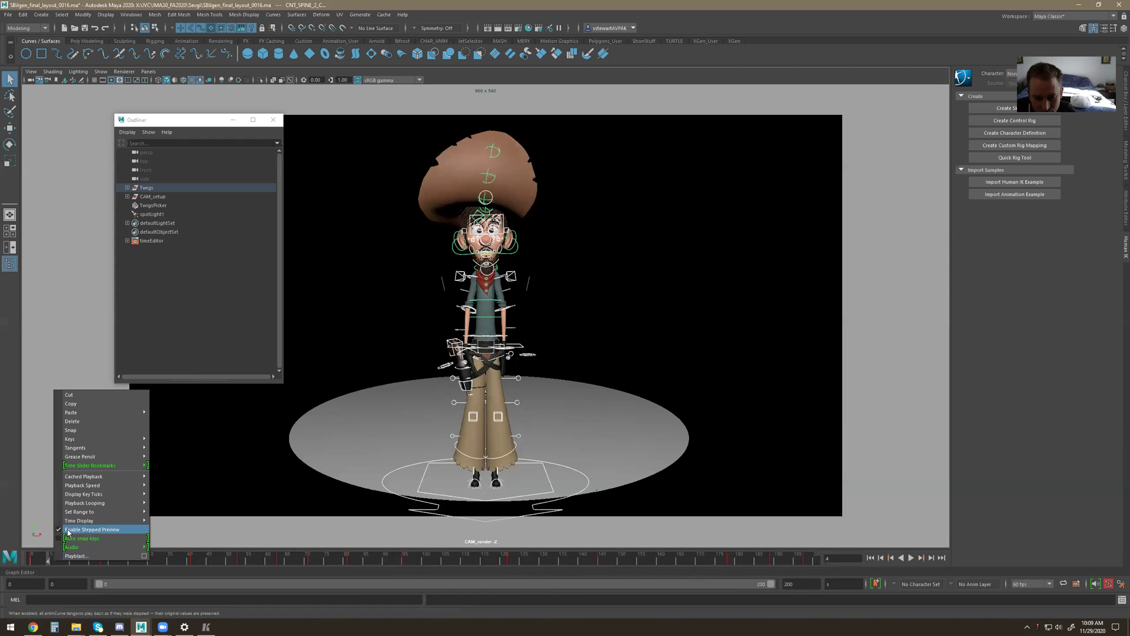
click(54, 544)
key(alt+v)
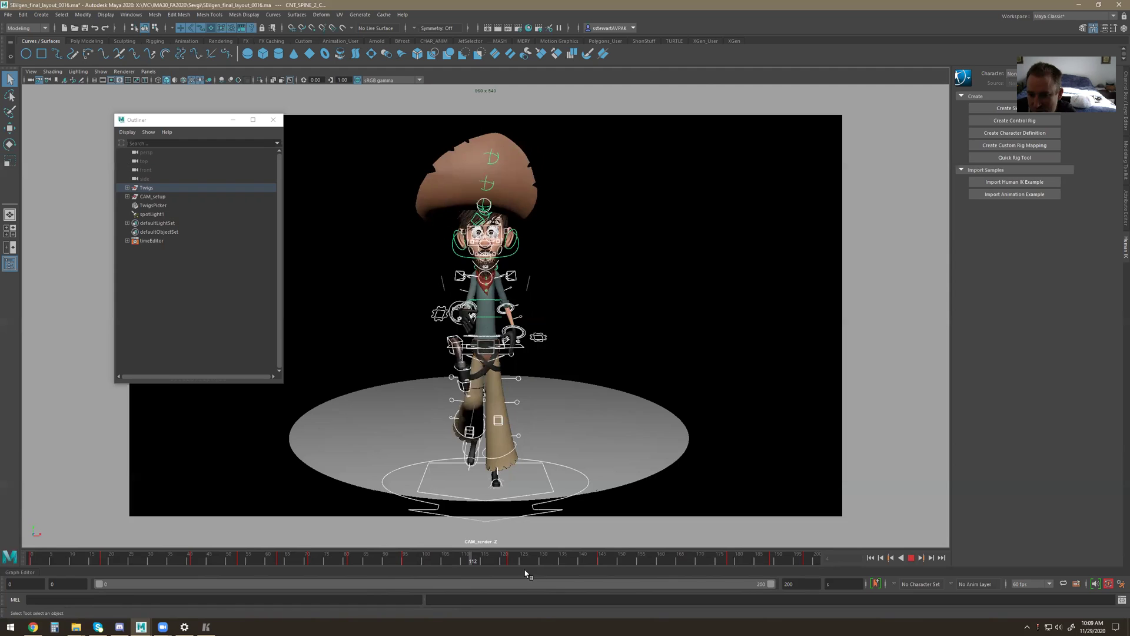
Step: Switch back to stepped preview, play the full dance once more, and return to frame 0
right_click(395, 558)
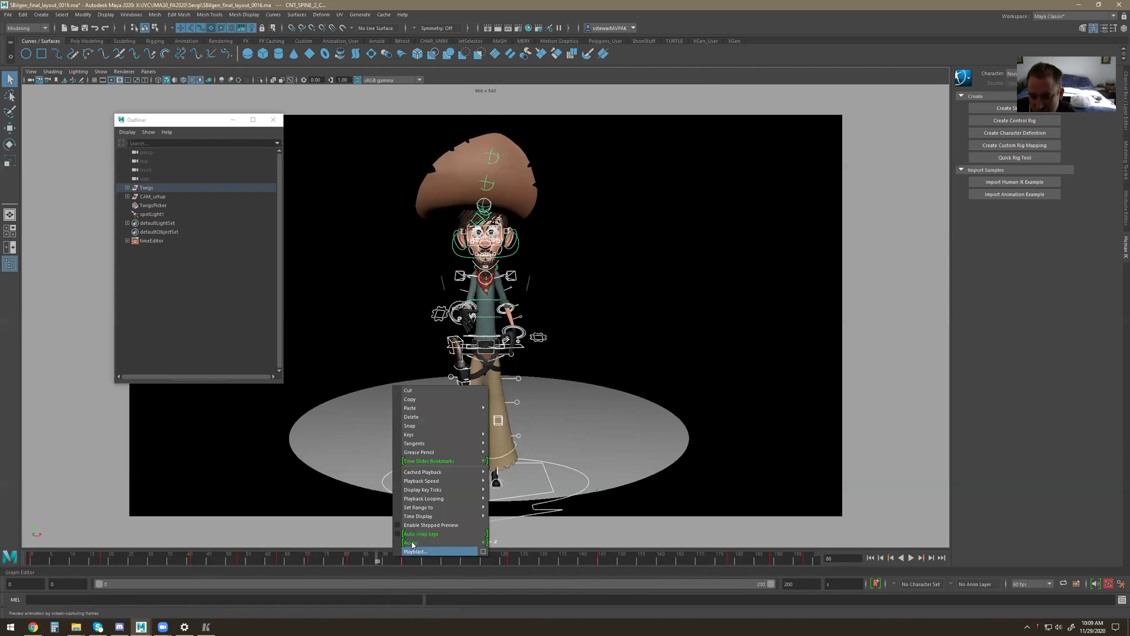
click(411, 525)
key(alt+v)
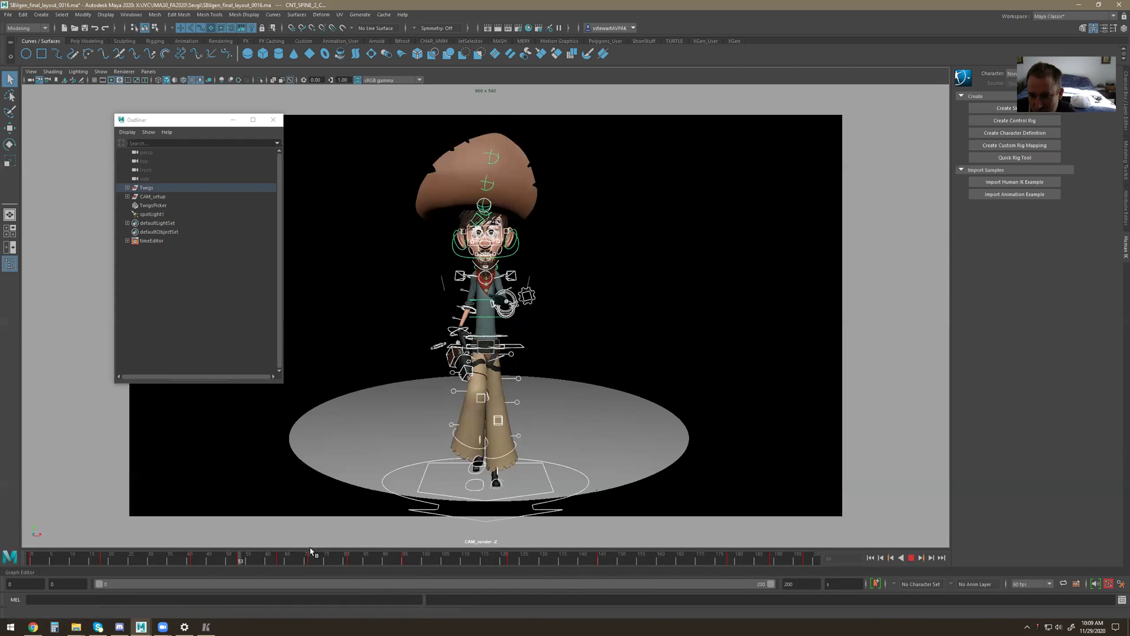
key(alt+v)
key(alt+v)
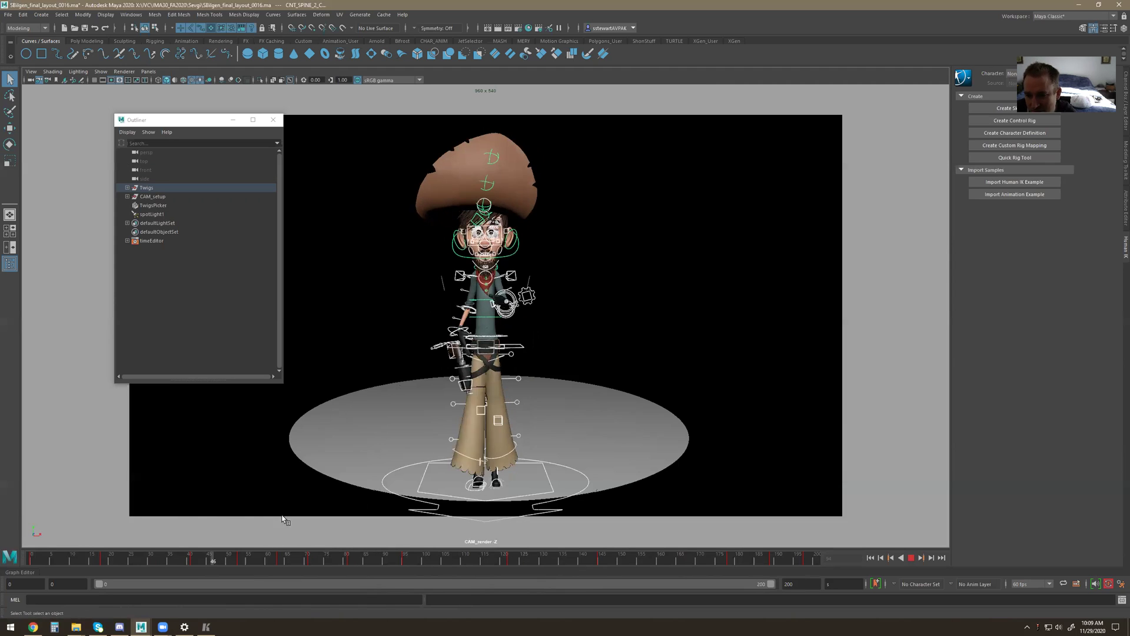
drag(723, 545, 30, 483)
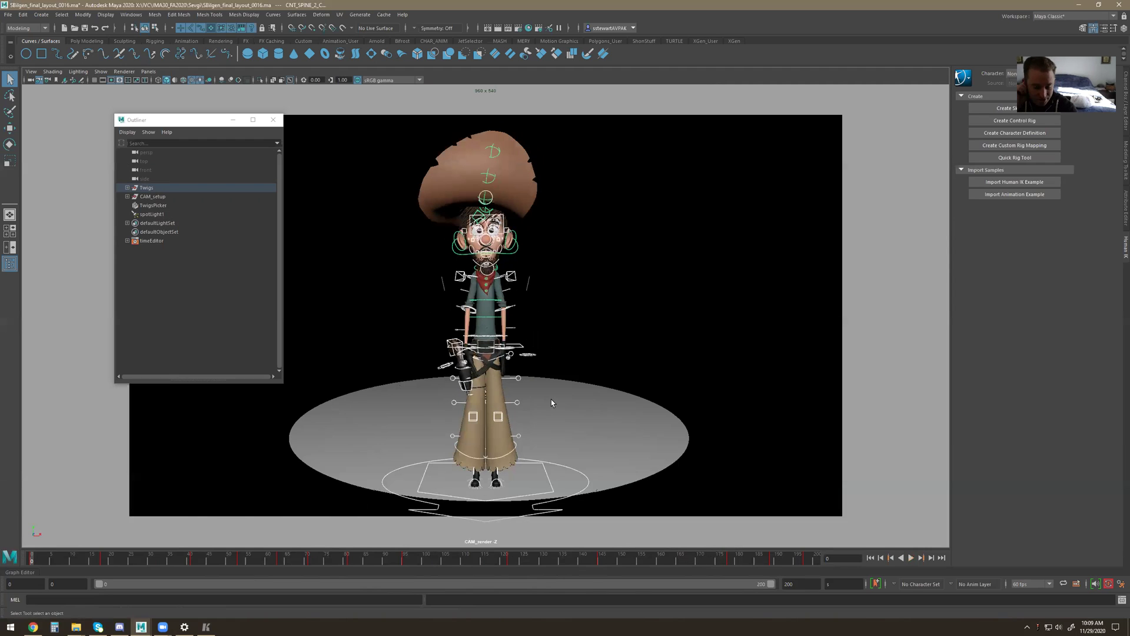